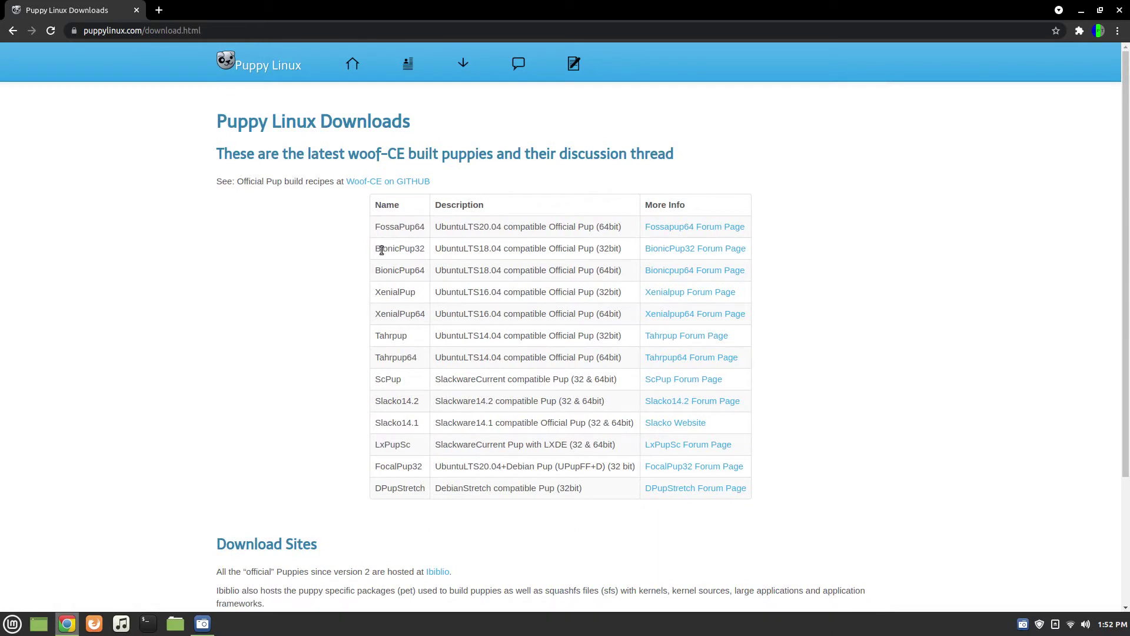
# Open the Bionicpup64 forum page and follow its download link to the puppy-bionic directory
pyautogui.moveTo(371, 249); pyautogui.dragTo(431, 267)
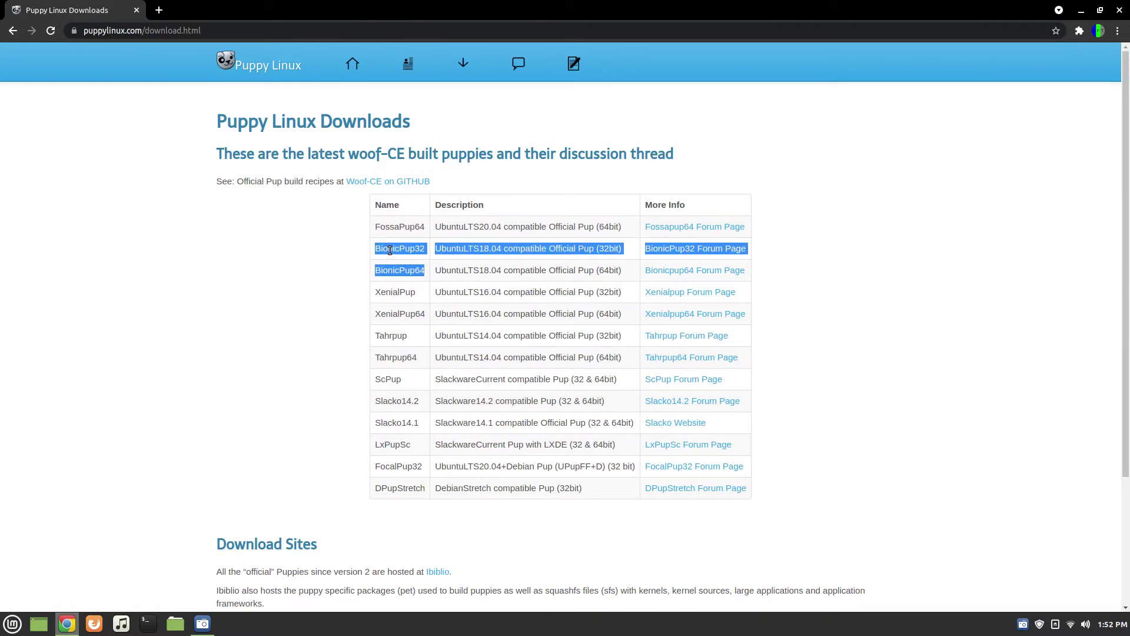
pyautogui.click(410, 249)
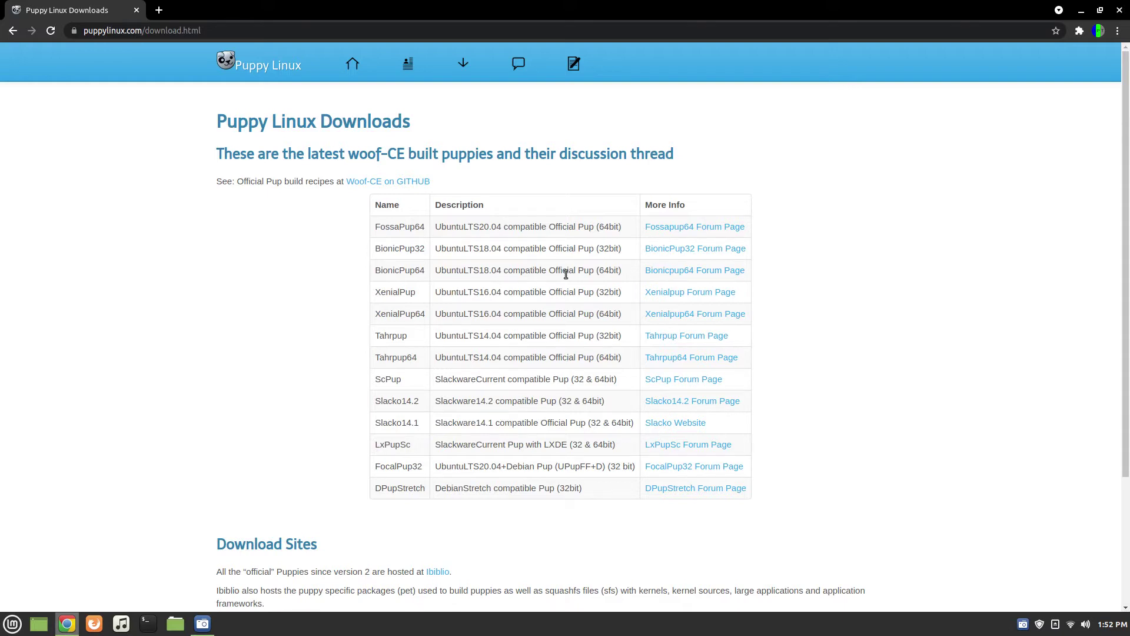
pyautogui.click(663, 273)
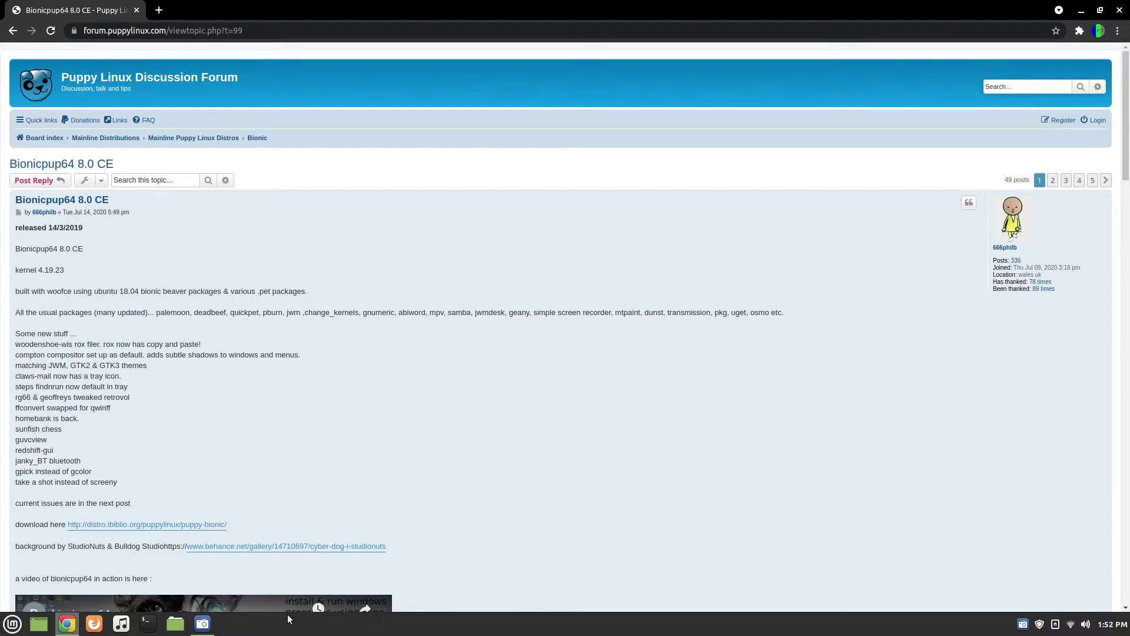
pyautogui.moveTo(36, 525); pyautogui.dragTo(65, 525)
pyautogui.click(150, 524)
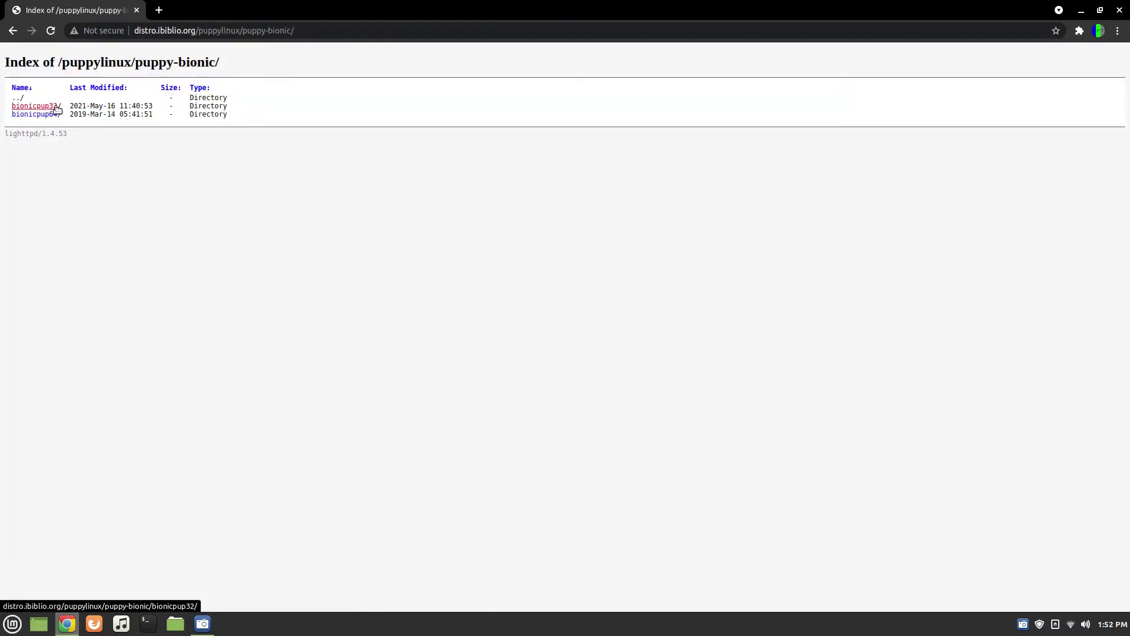
# Download bionicpup64-8.0-uefi.iso from the bionicpup64 directory and show the full download list
pyautogui.click(31, 116)
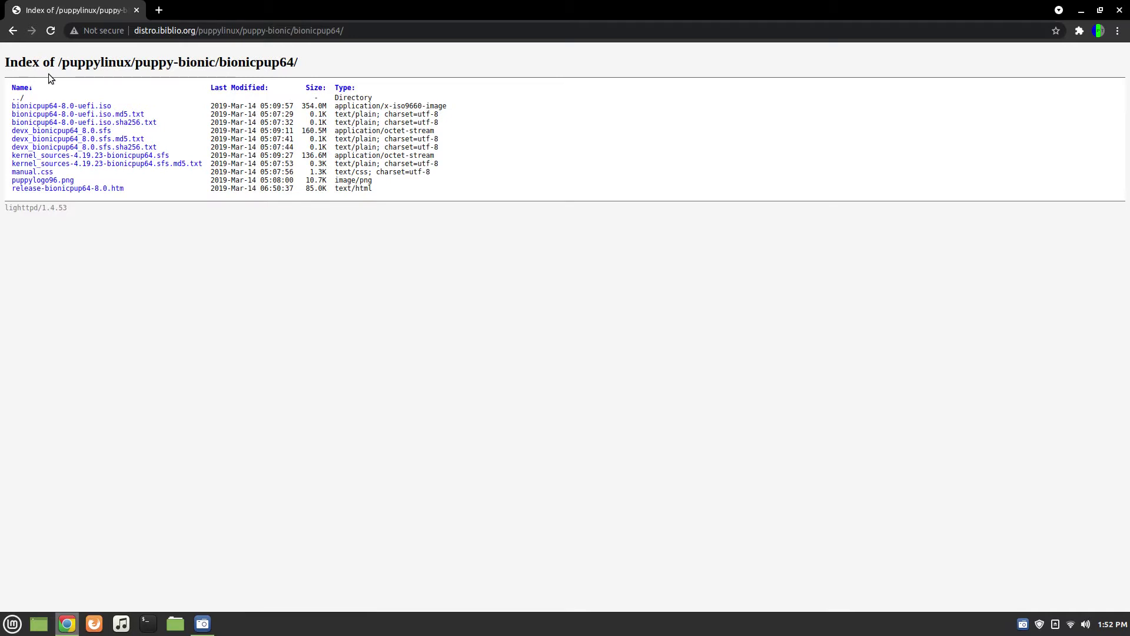
pyautogui.click(81, 106)
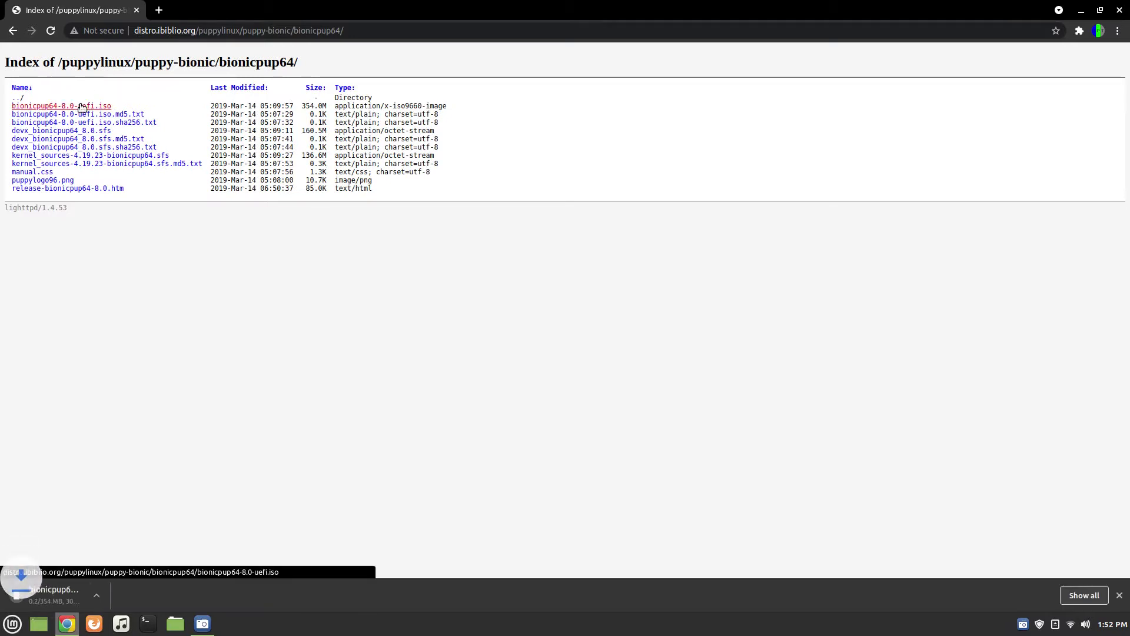
pyautogui.click(1081, 595)
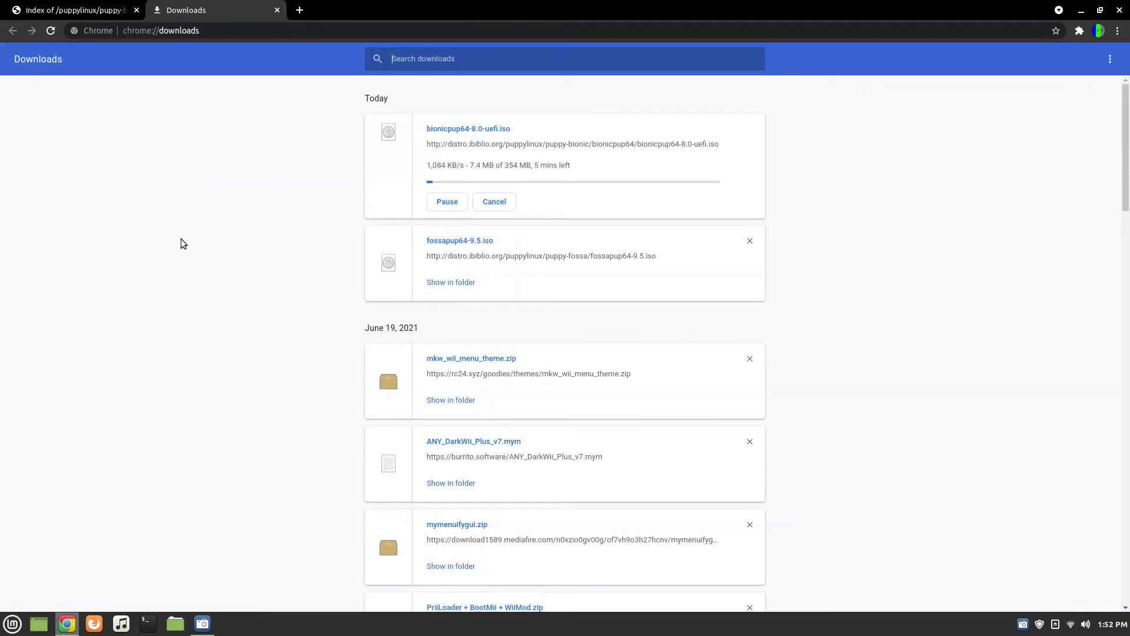
pyautogui.click(12, 623)
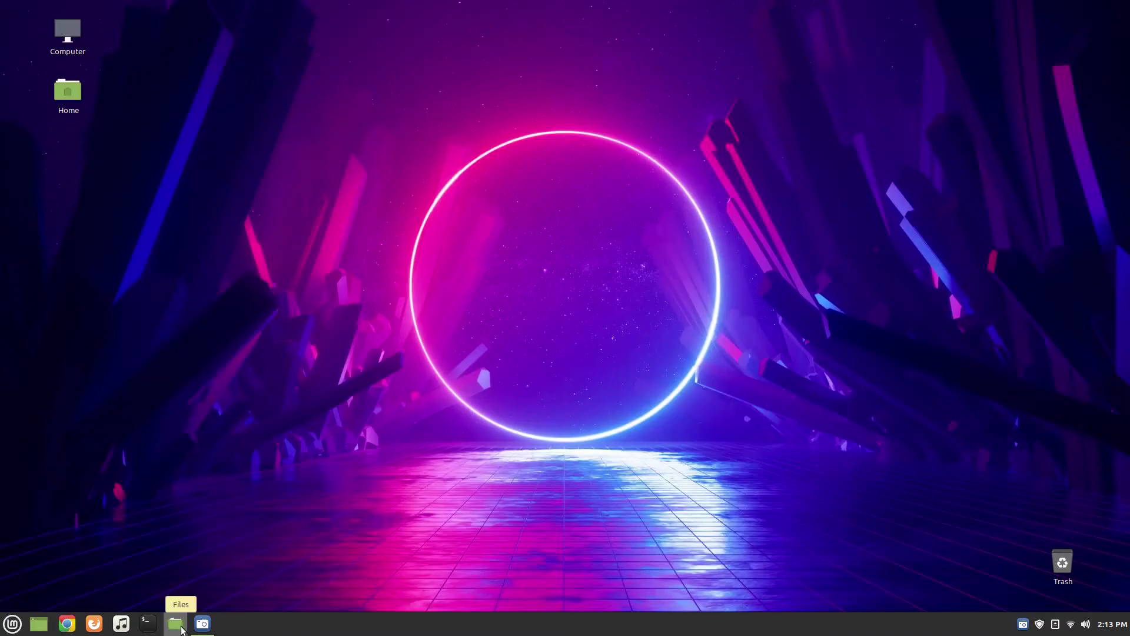
# Check the Downloads folder for bionicpup64-8.0-uefi.iso and close the file manager
pyautogui.click(177, 625)
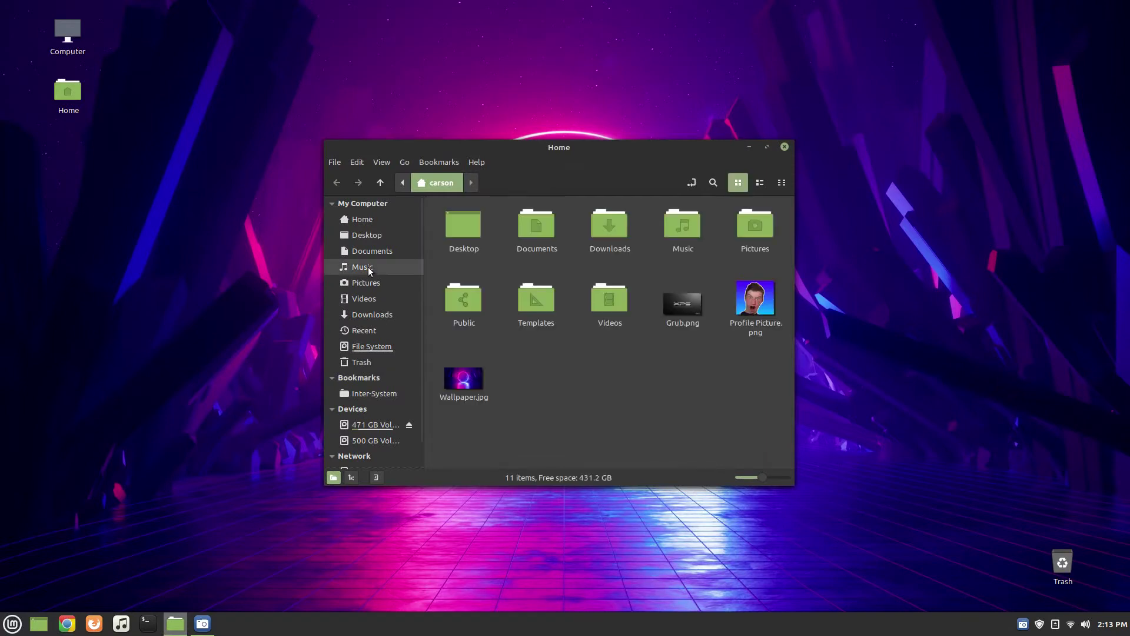
pyautogui.click(371, 315)
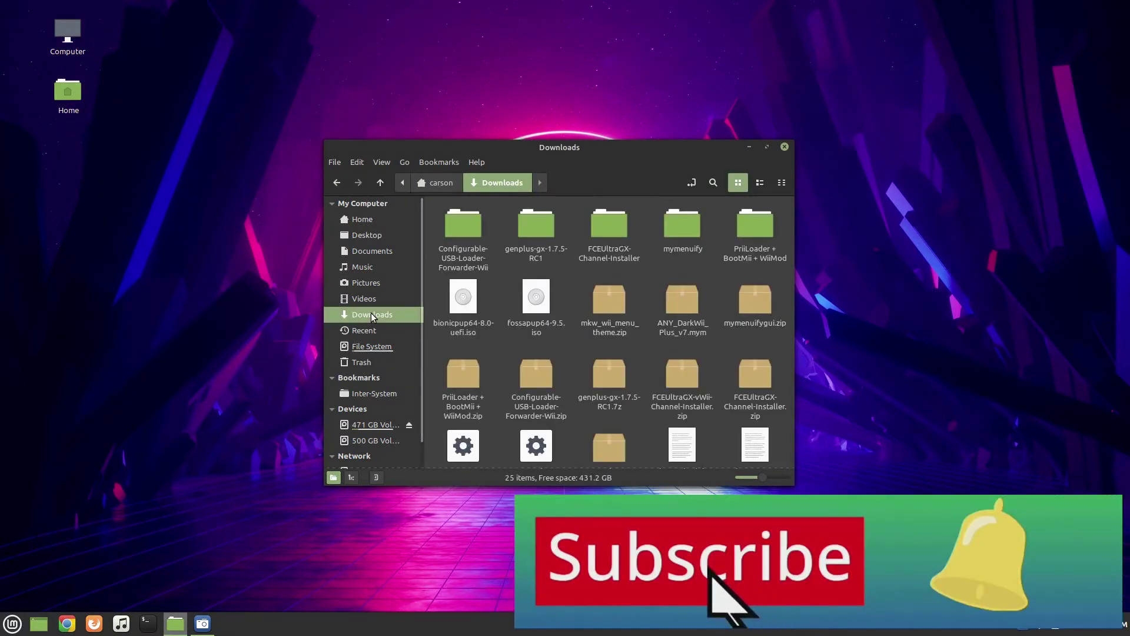
pyautogui.click(471, 328)
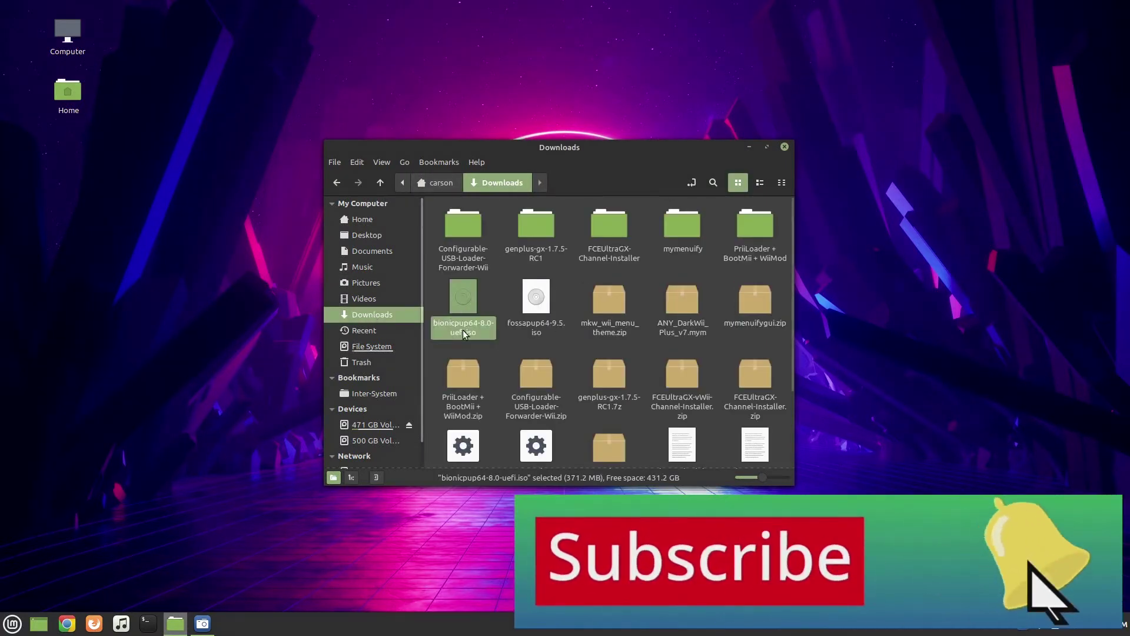
pyautogui.click(511, 335)
pyautogui.click(785, 147)
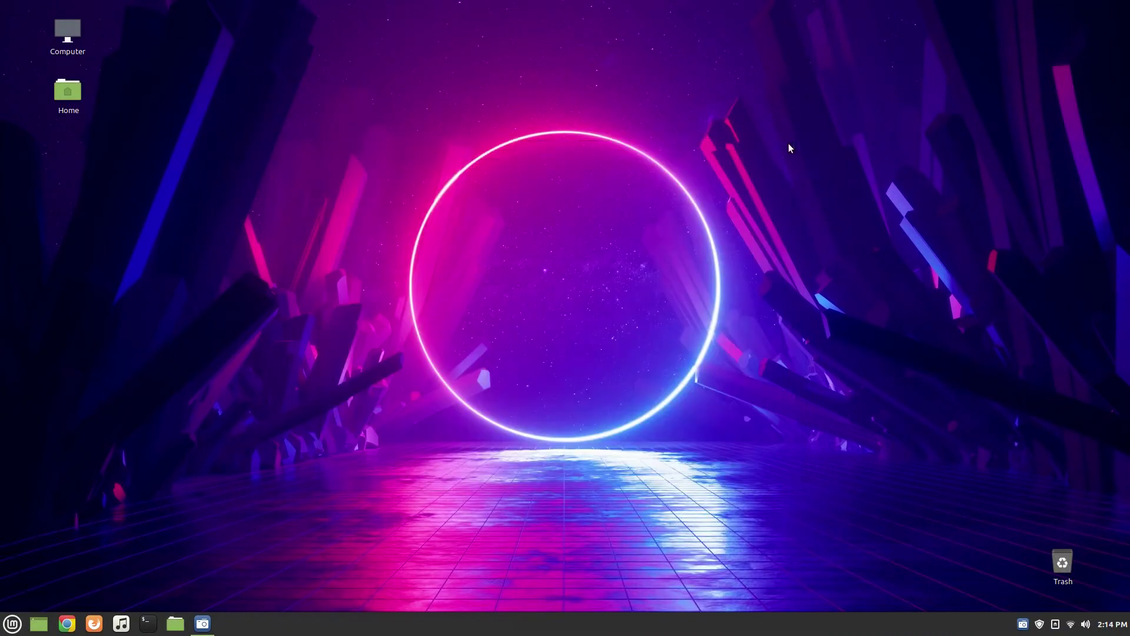
# Launch balenaEtcher and load bionicpup64-8.0-uefi.iso from the Downloads folder as the image to flash
pyautogui.click(13, 624)
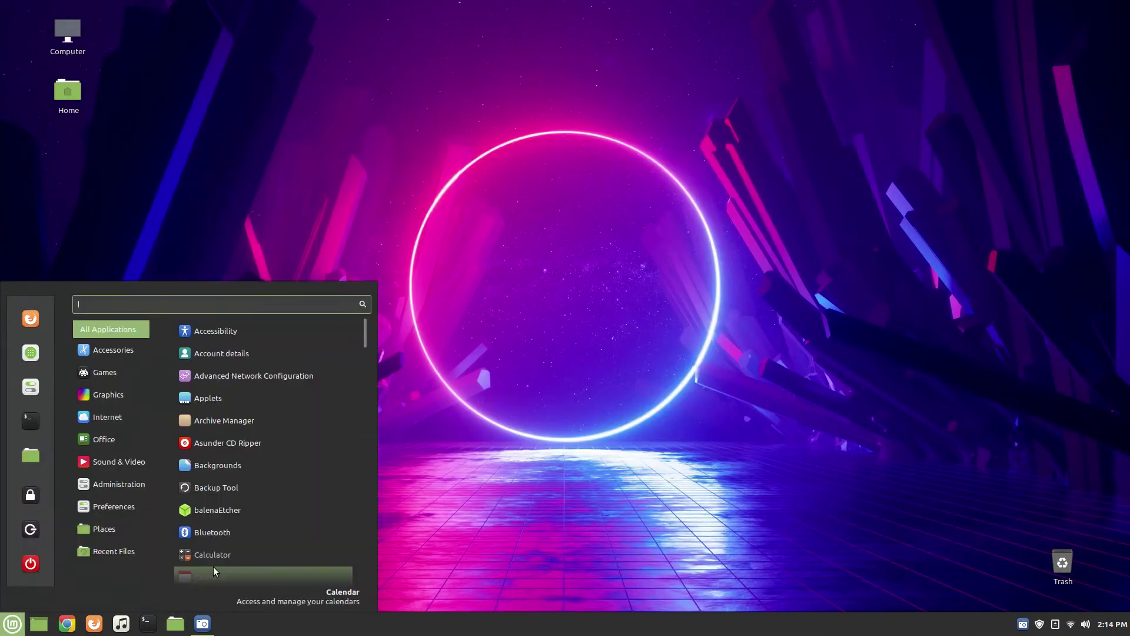
pyautogui.click(218, 509)
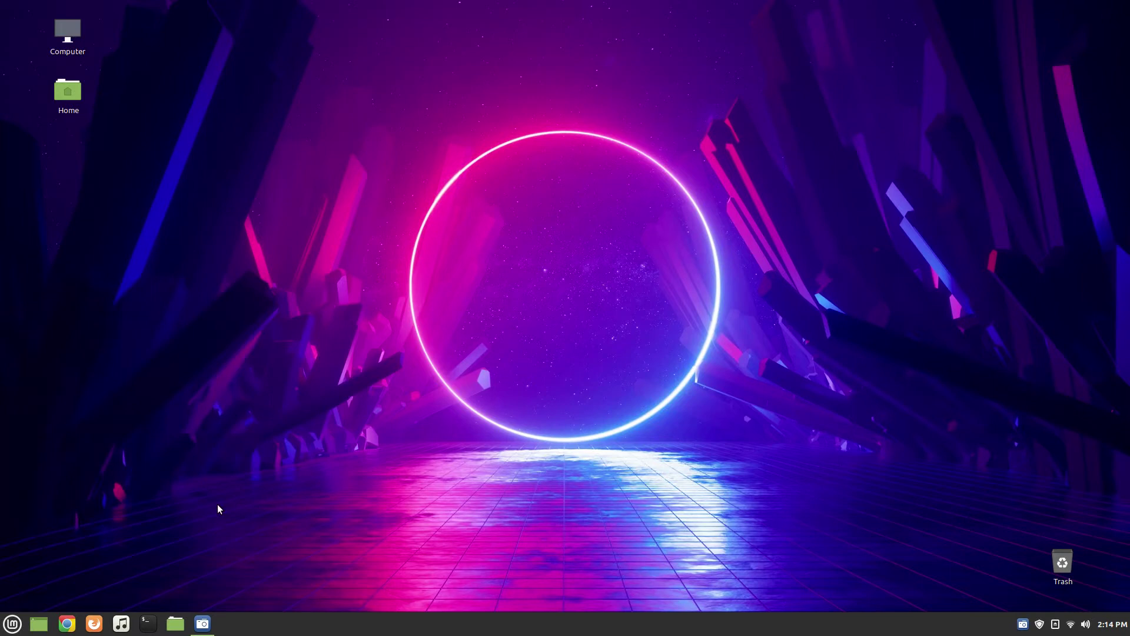
pyautogui.click(387, 329)
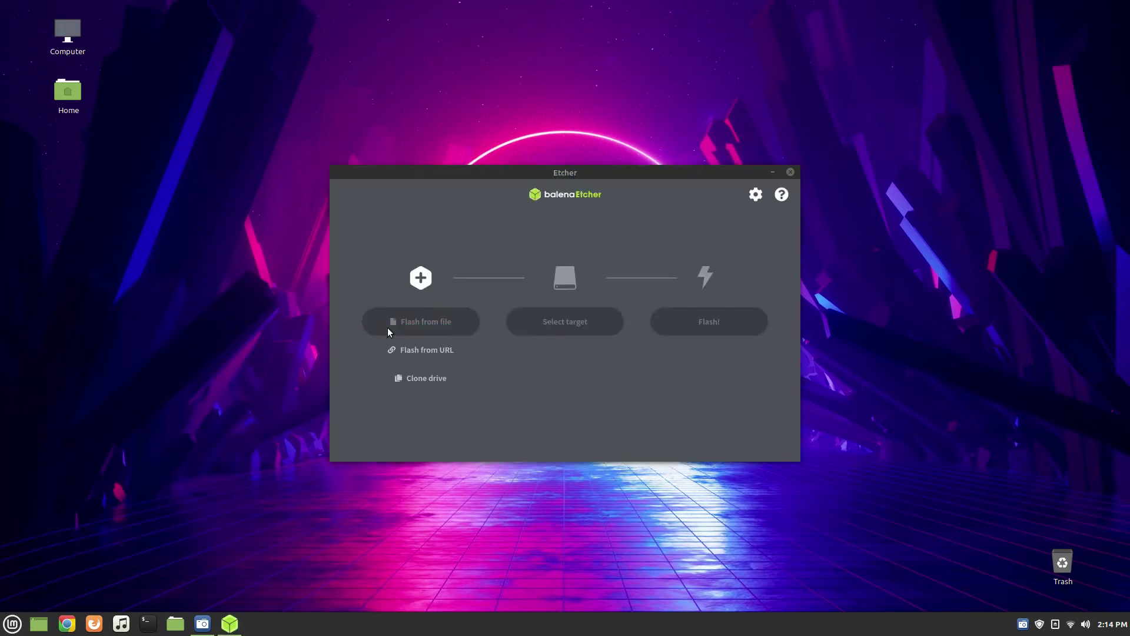
pyautogui.click(250, 209)
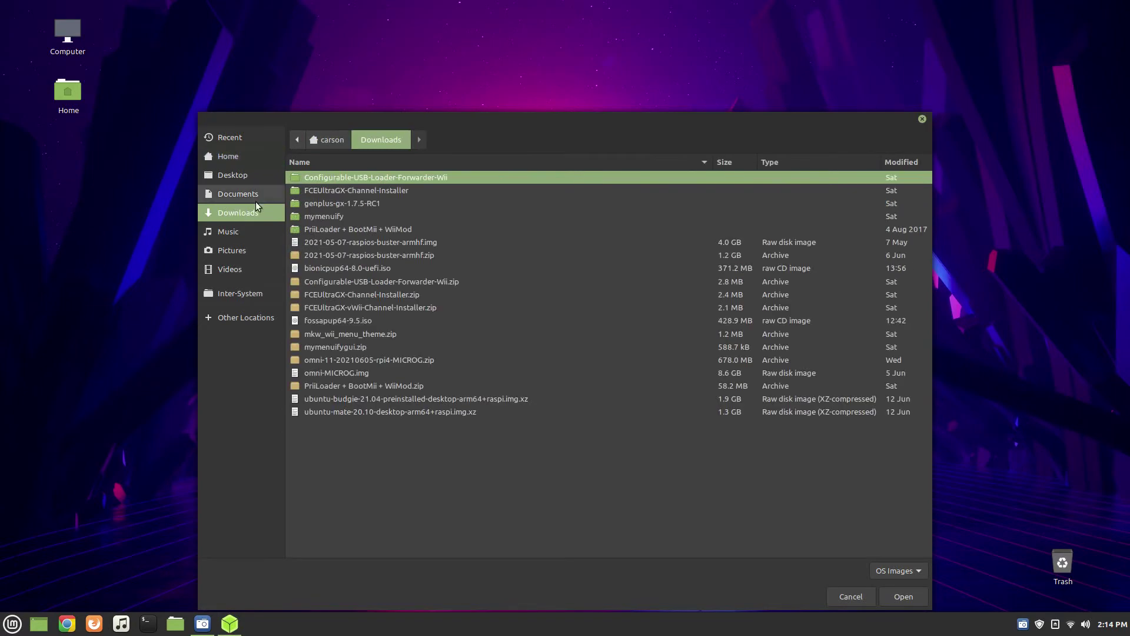
pyautogui.click(334, 268)
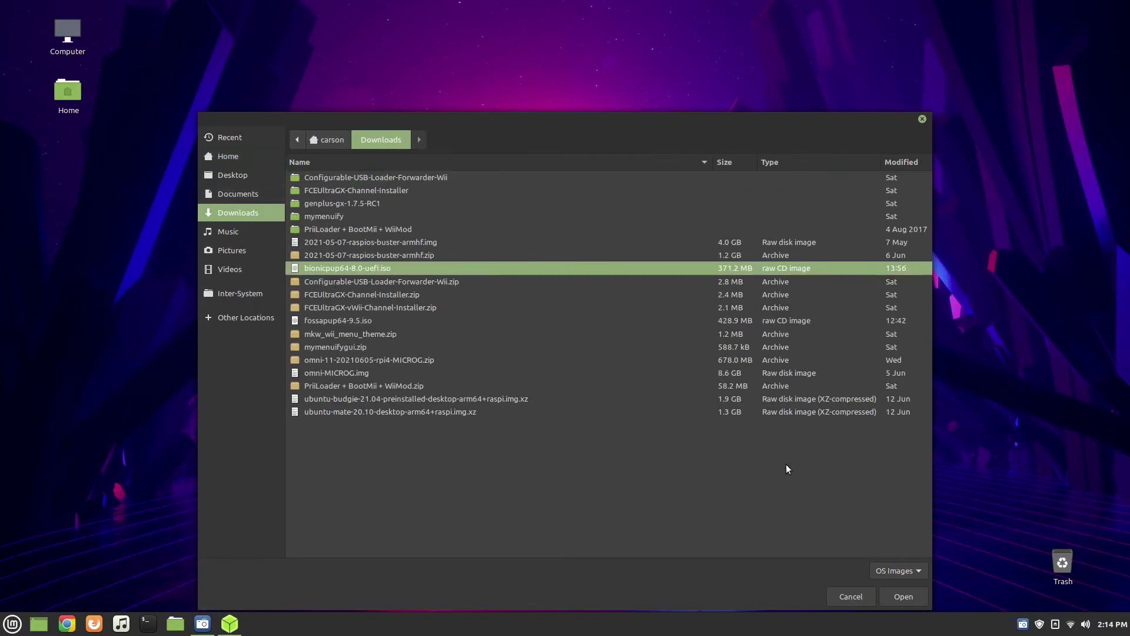
pyautogui.click(901, 596)
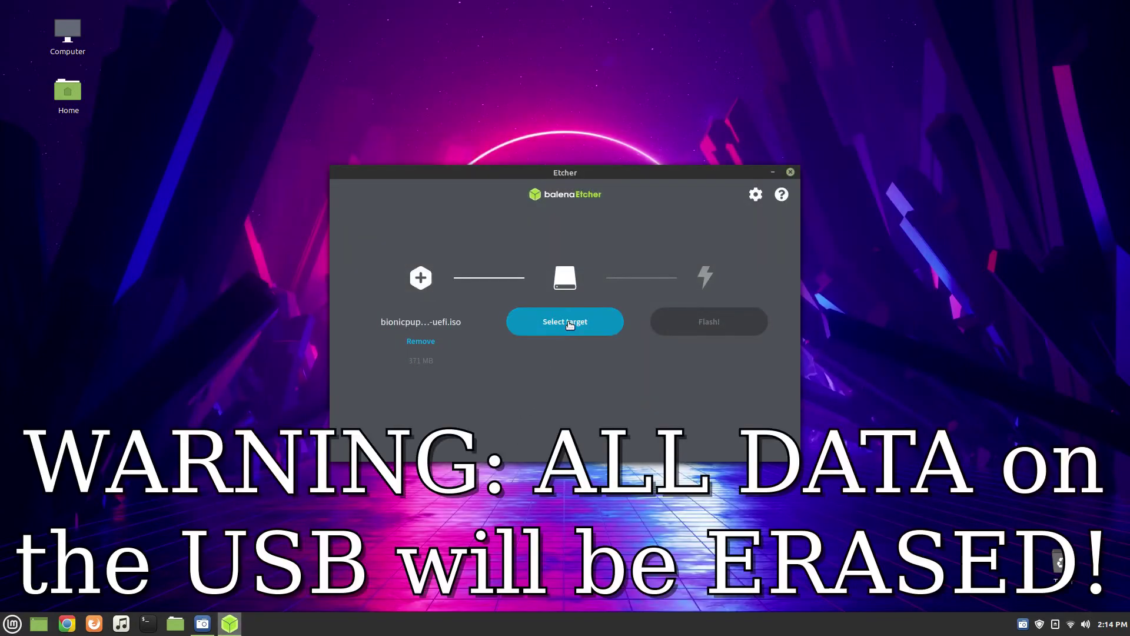
# Choose the 30.8 GB SanDisk Cruzer_Spark USB drive as the target and start flashing the image
pyautogui.click(569, 323)
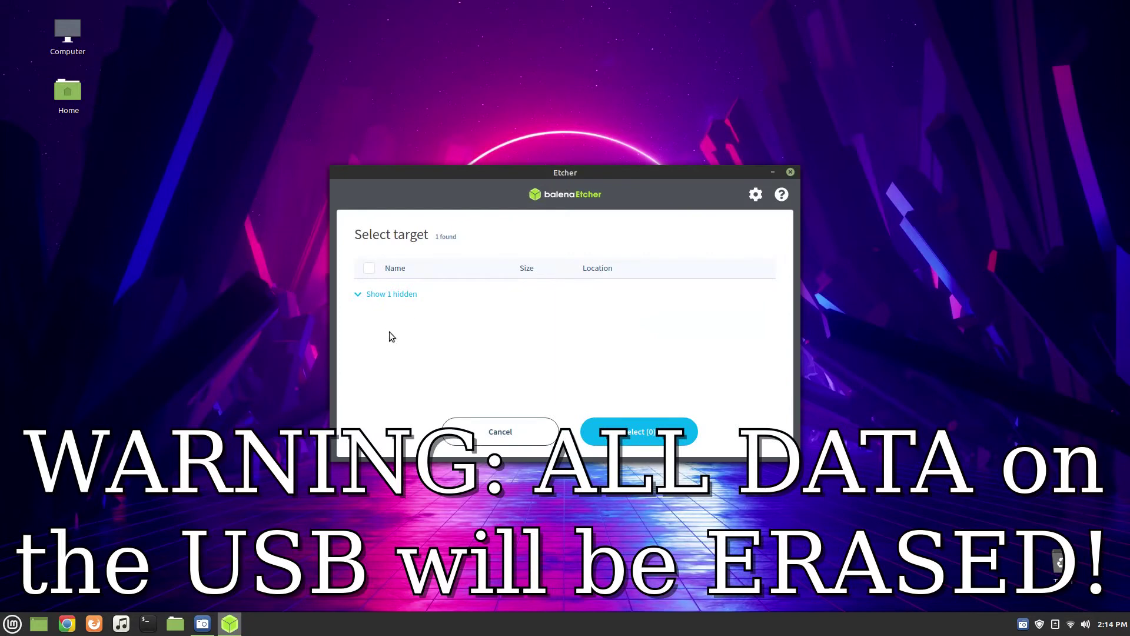
pyautogui.click(484, 442)
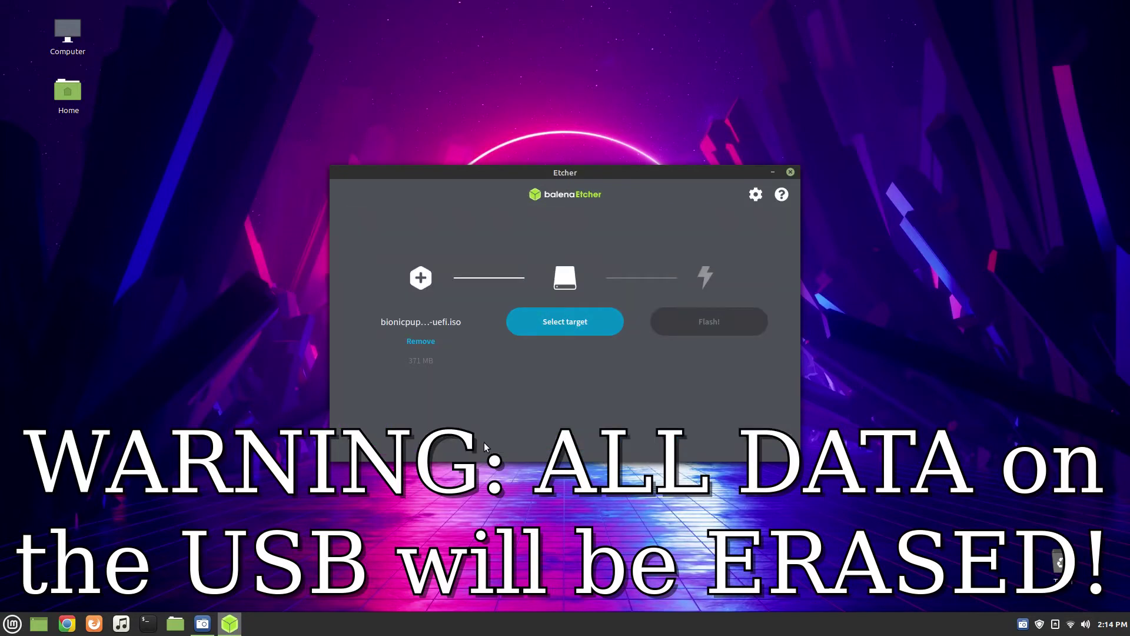
pyautogui.click(539, 318)
pyautogui.click(390, 297)
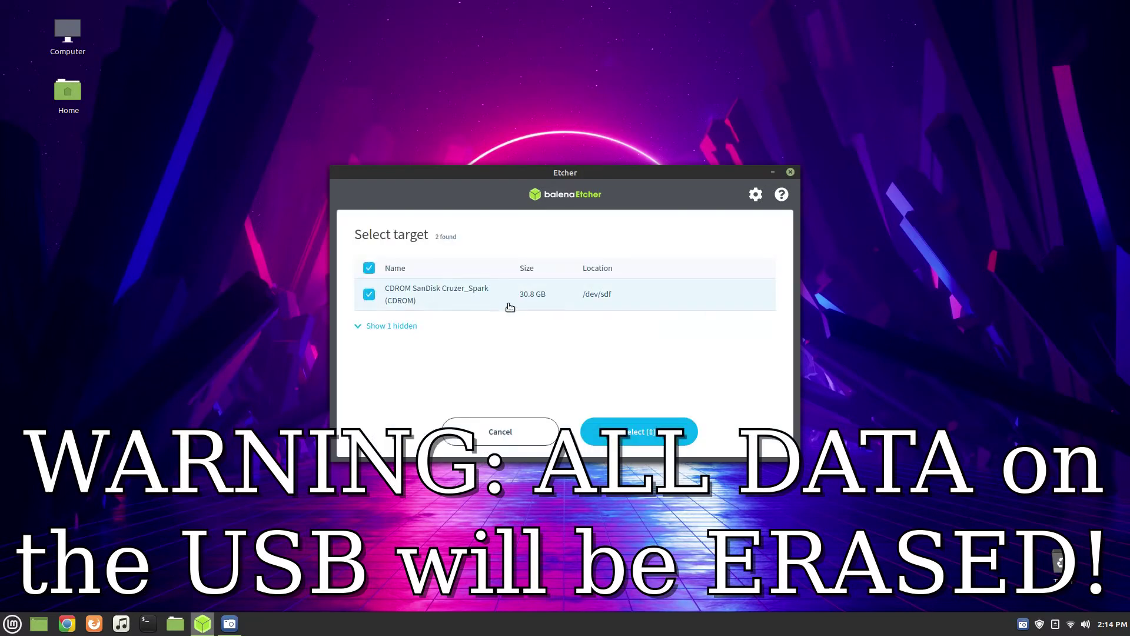
pyautogui.click(640, 432)
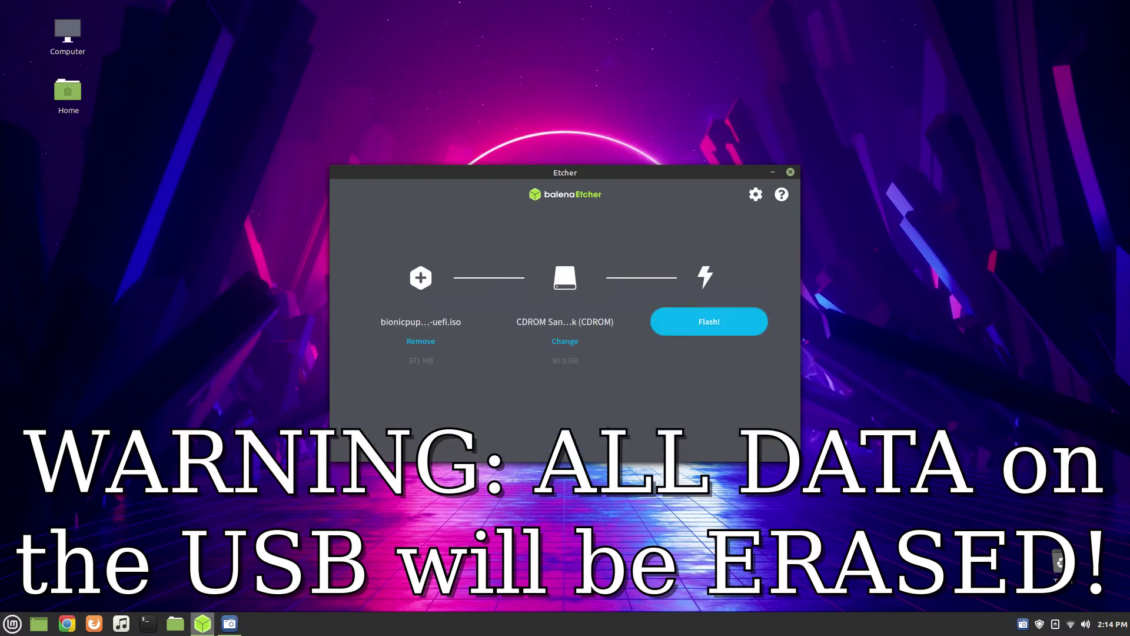
pyautogui.click(690, 334)
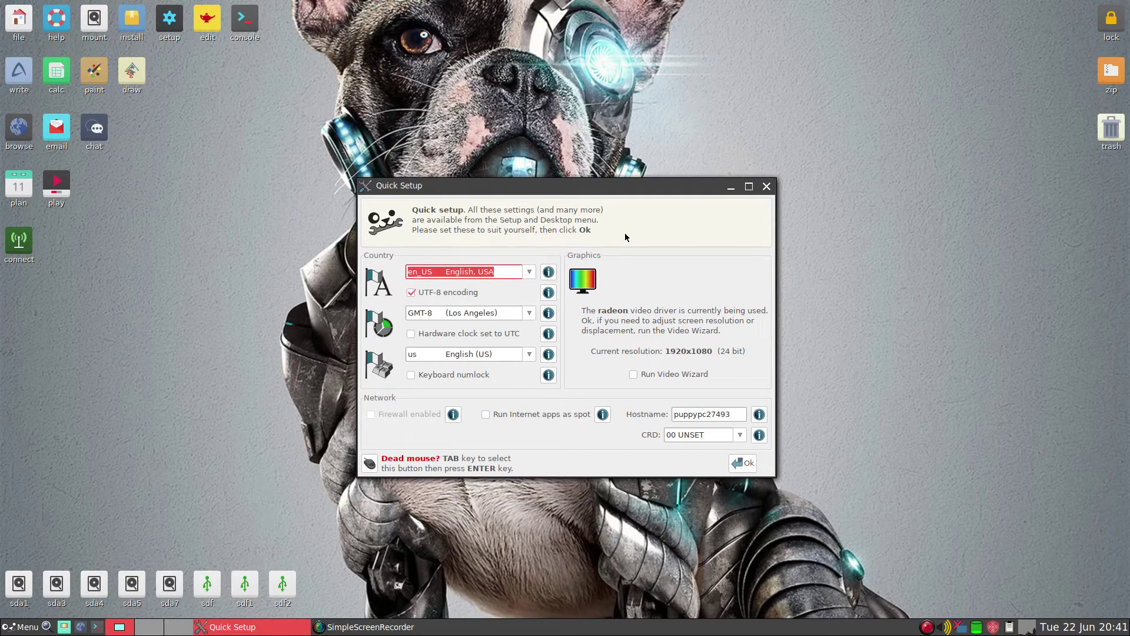
# Accept the default Quick Setup settings on the booted Puppy Linux desktop and dismiss the startup windows
pyautogui.click(743, 463)
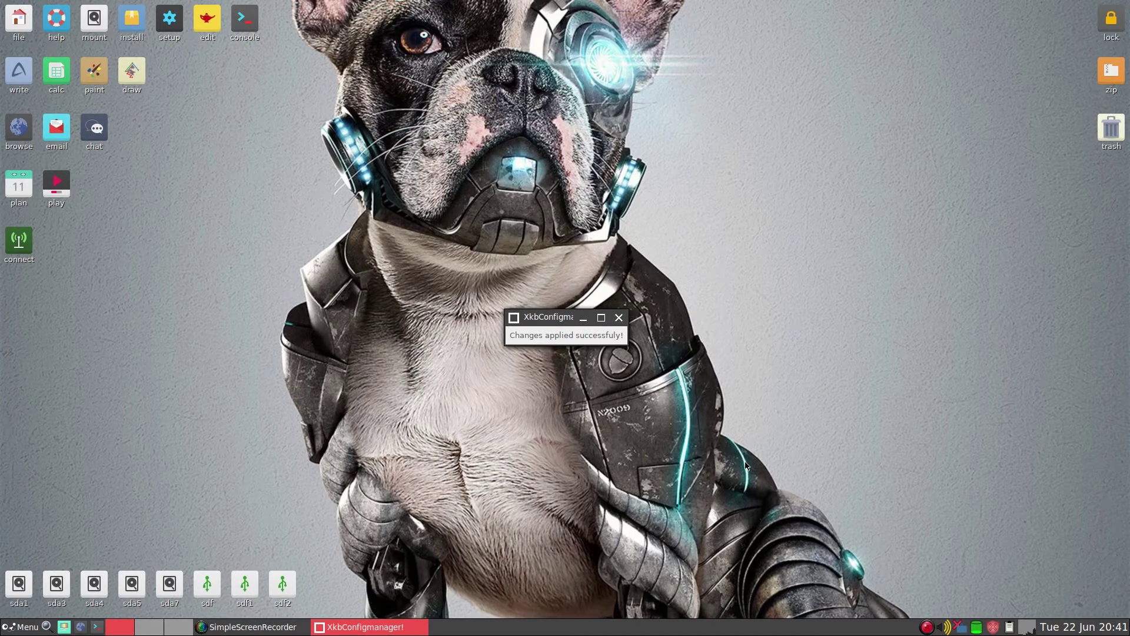
pyautogui.click(716, 187)
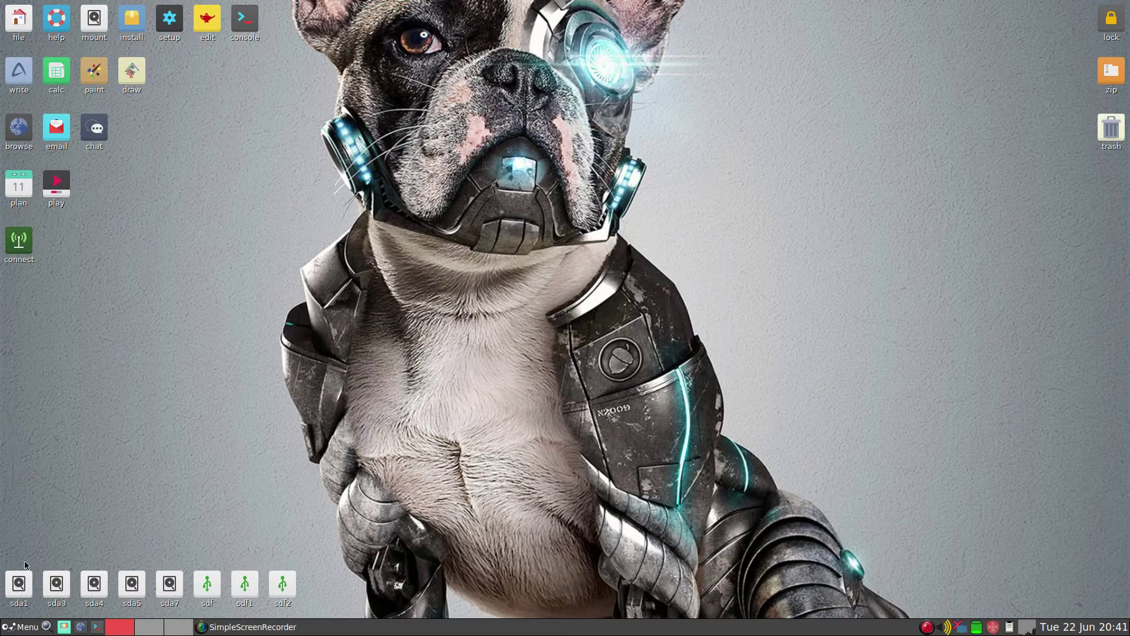
# Launch GParted with all drives scanned at startup and move its window to the middle of the desktop
pyautogui.click(25, 626)
pyautogui.moveTo(33, 513)
pyautogui.moveTo(33, 480)
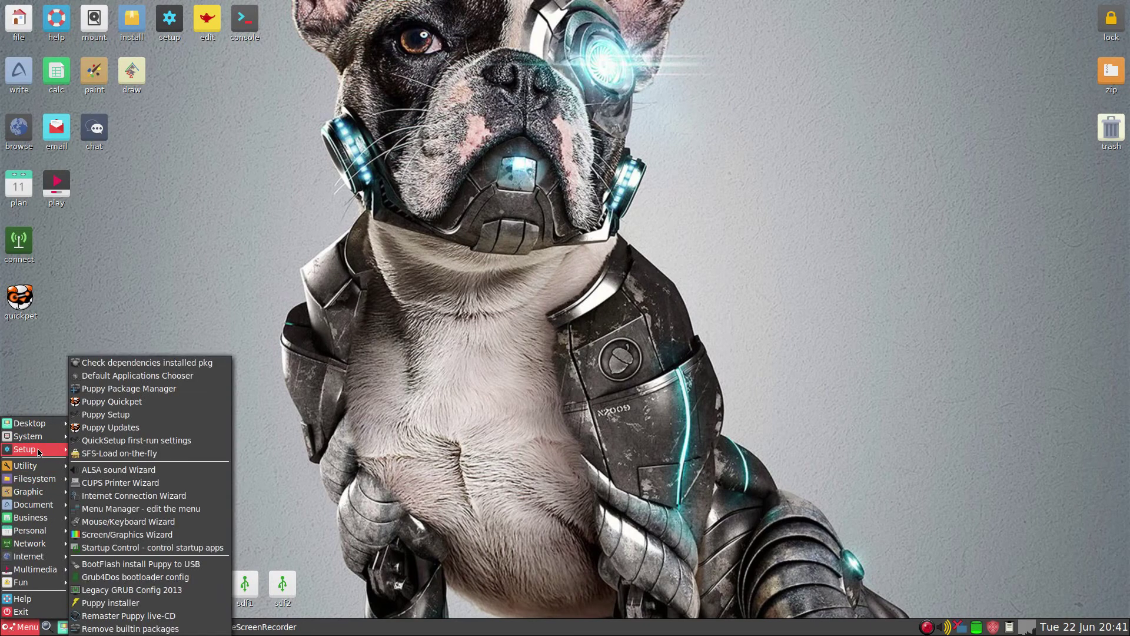
pyautogui.moveTo(35, 436)
pyautogui.click(147, 567)
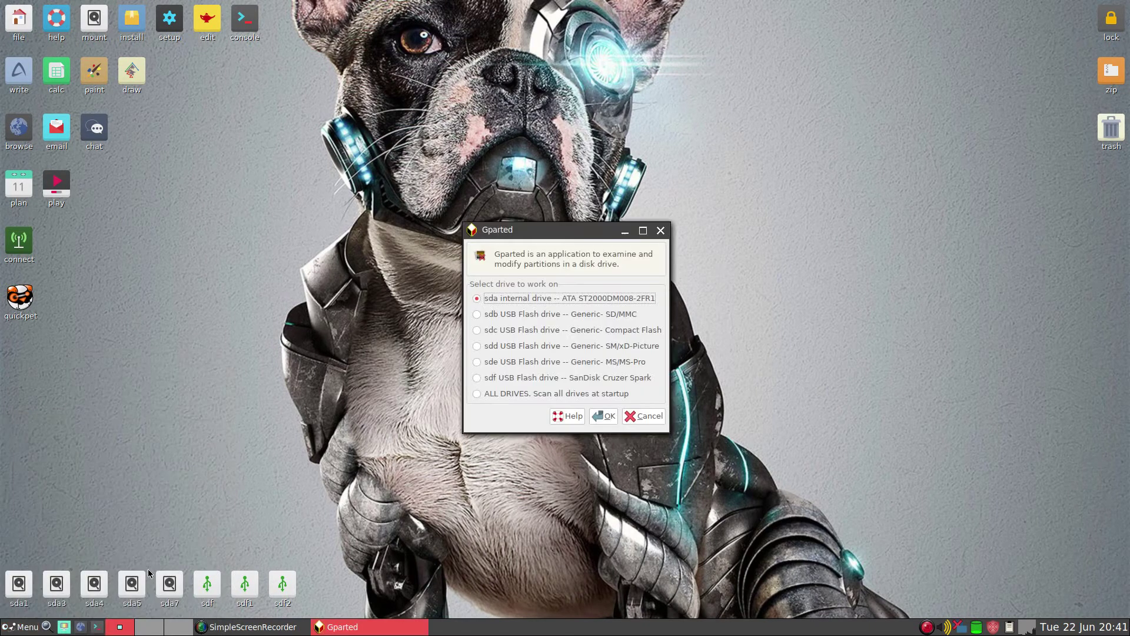
pyautogui.click(498, 395)
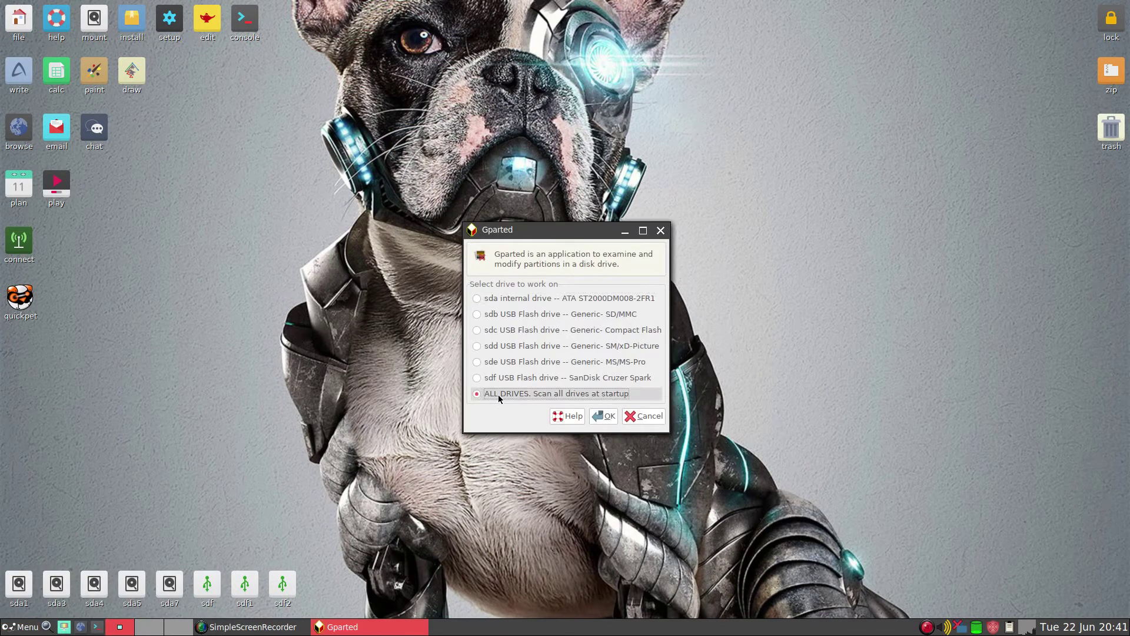
pyautogui.click(599, 416)
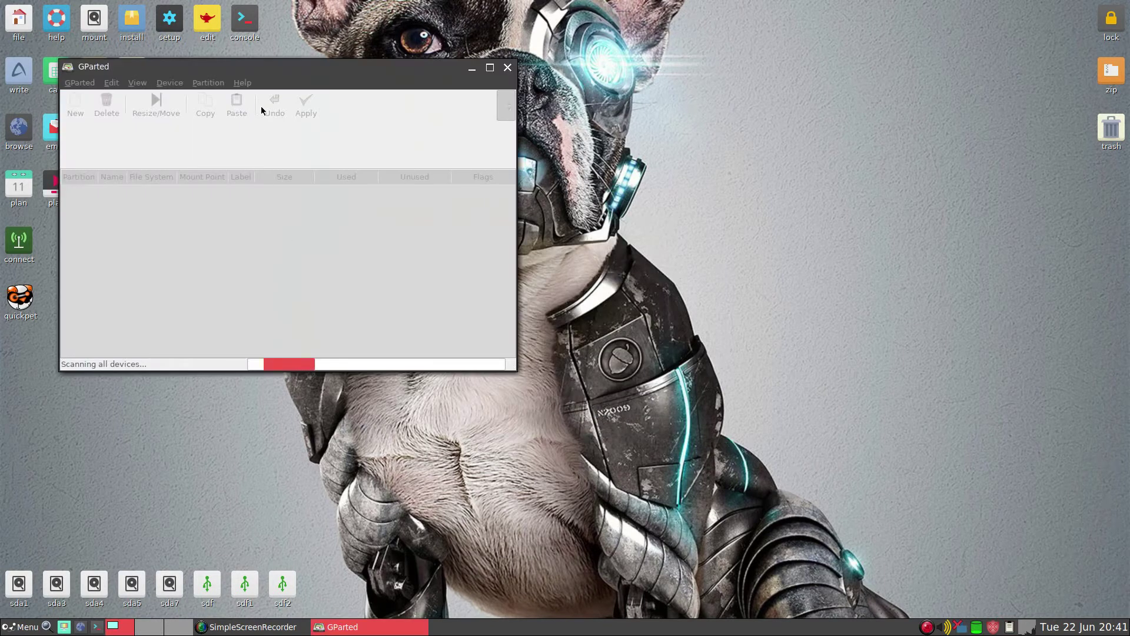
pyautogui.moveTo(260, 64); pyautogui.dragTo(504, 182)
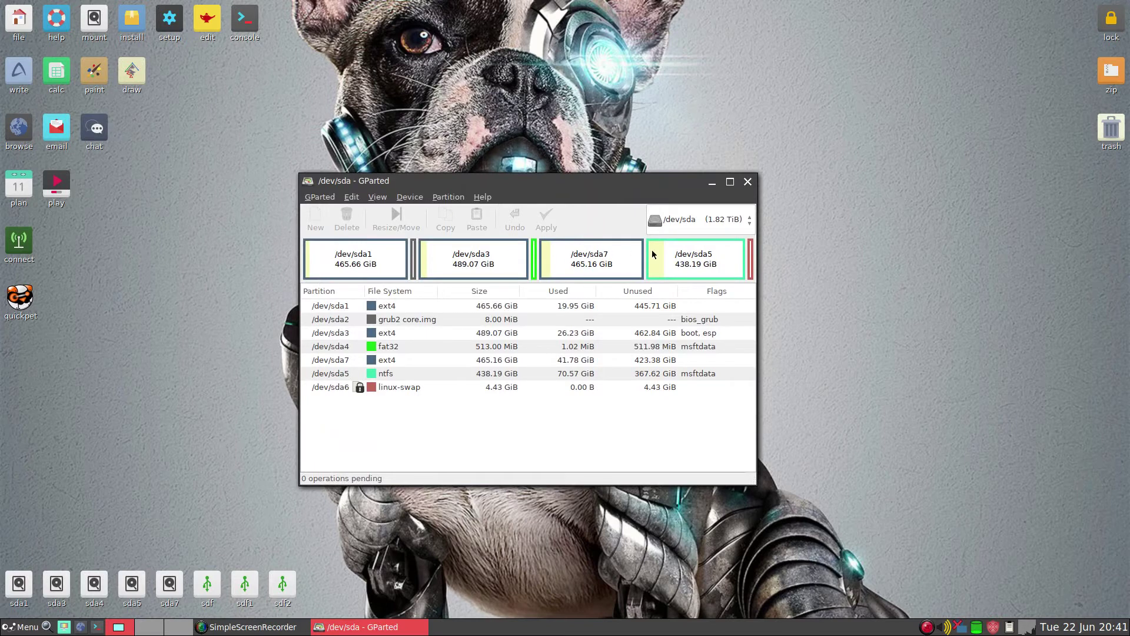
# Select the USB drive /dev/sdf and create a new msdos partition table on it
pyautogui.click(695, 227)
pyautogui.click(705, 236)
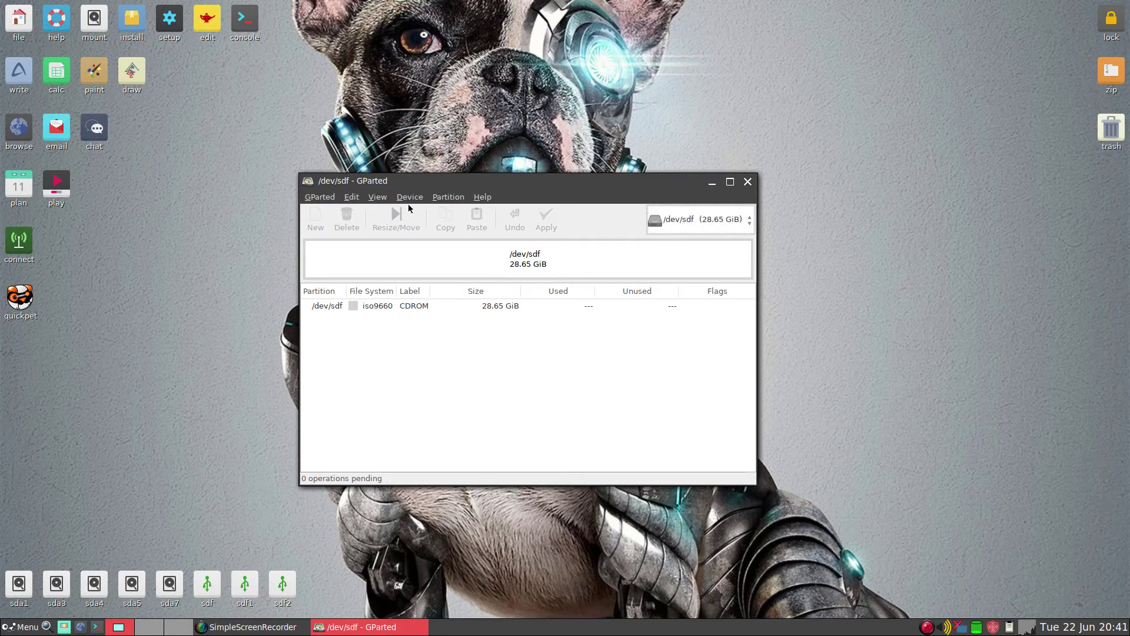
pyautogui.click(658, 218)
pyautogui.click(688, 218)
pyautogui.click(411, 198)
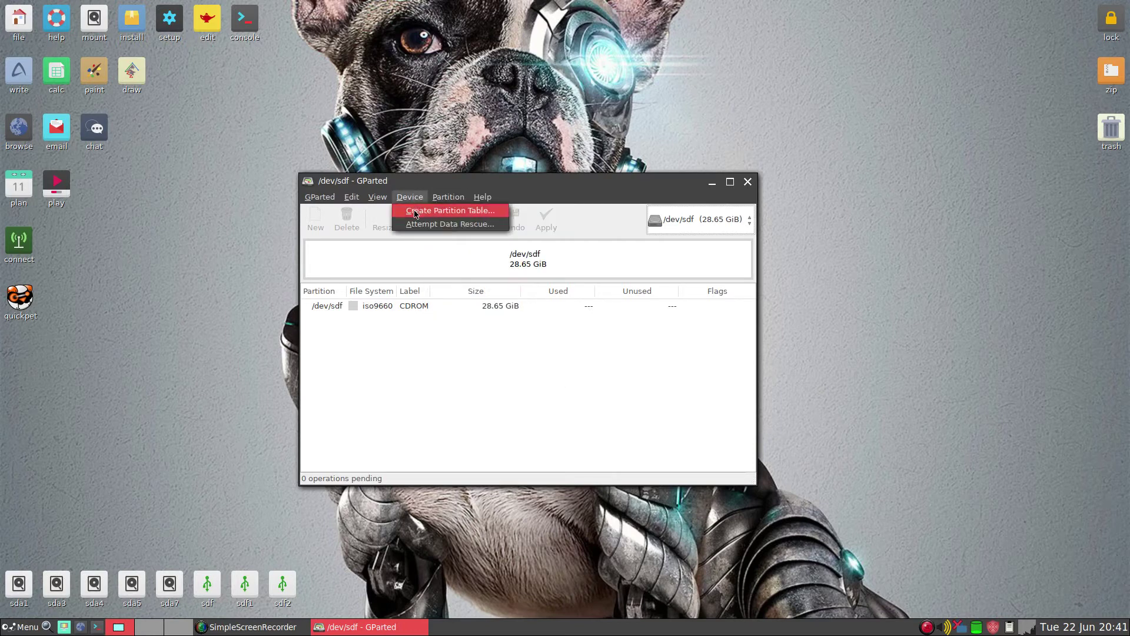
pyautogui.click(416, 212)
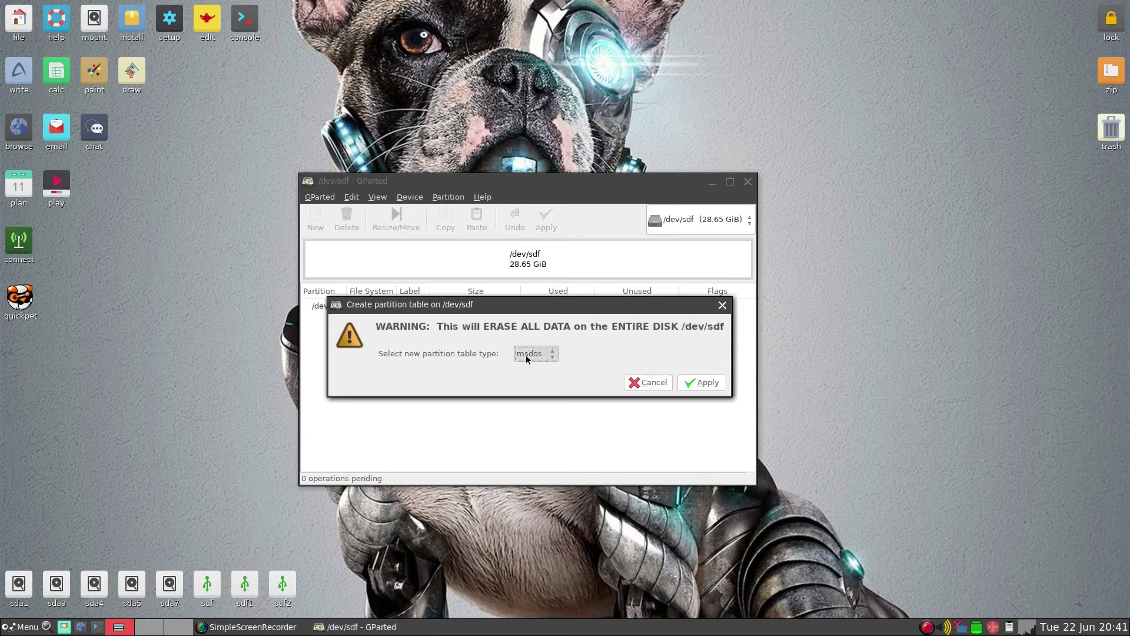
pyautogui.click(711, 383)
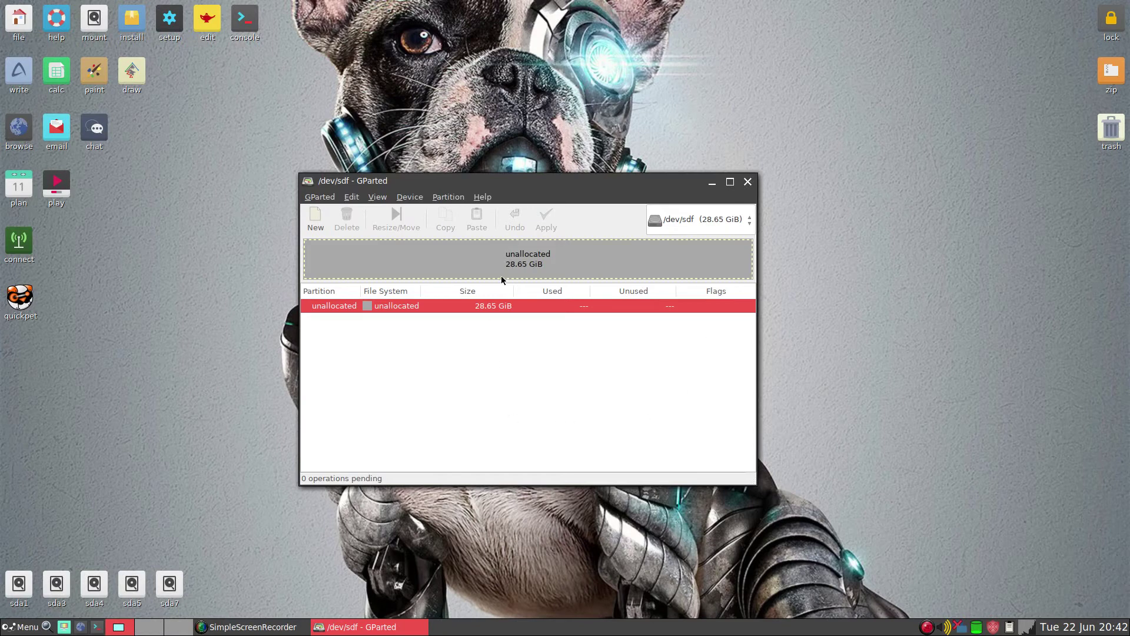
# Create a primary ext2 partition filling the unallocated space on /dev/sdf, apply the operation and close GParted
pyautogui.click(316, 219)
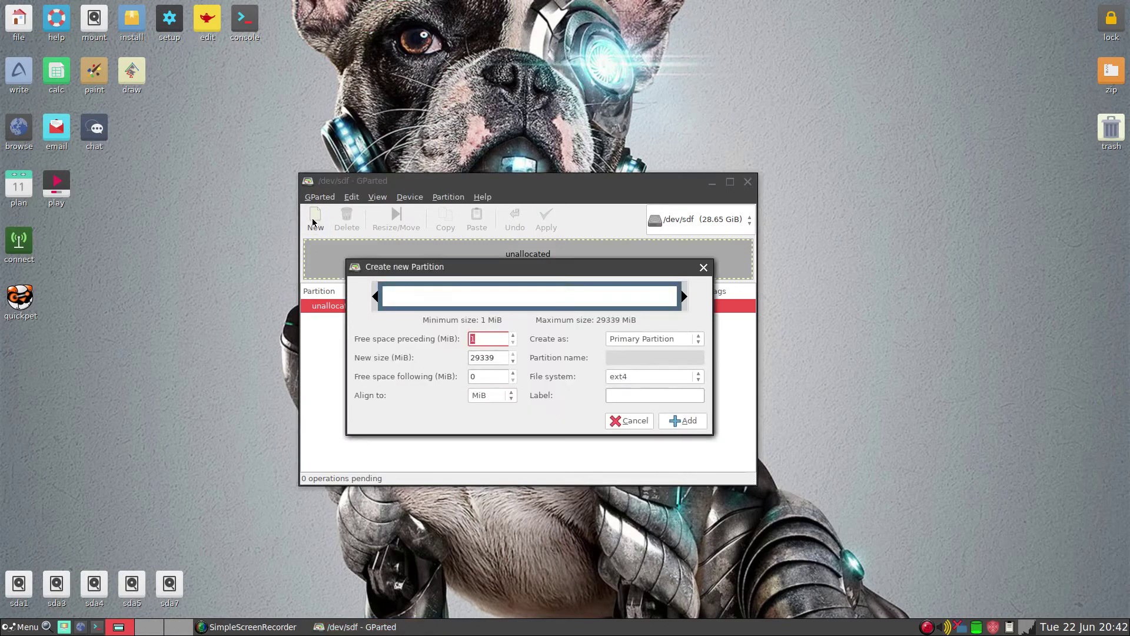
pyautogui.click(669, 376)
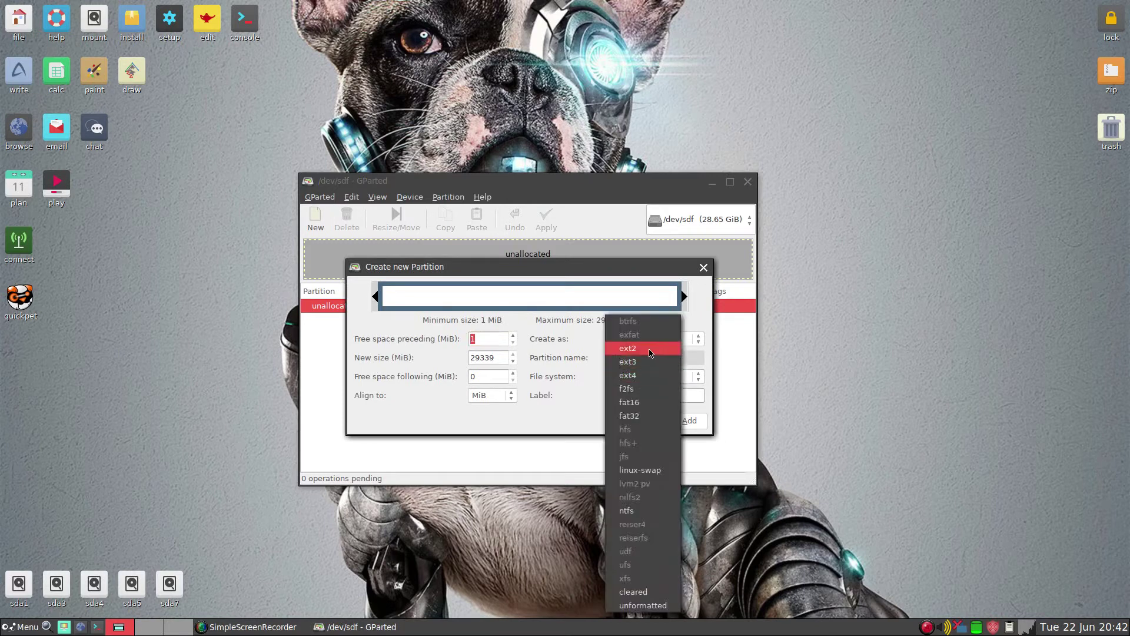
pyautogui.click(659, 348)
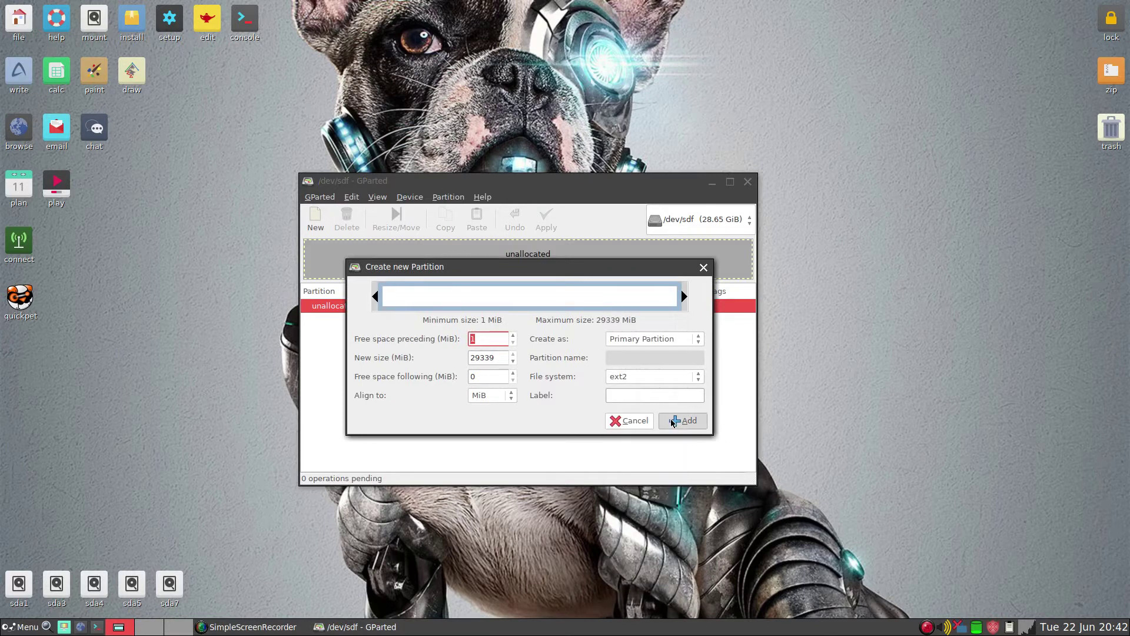
pyautogui.click(672, 422)
pyautogui.click(546, 222)
pyautogui.click(668, 380)
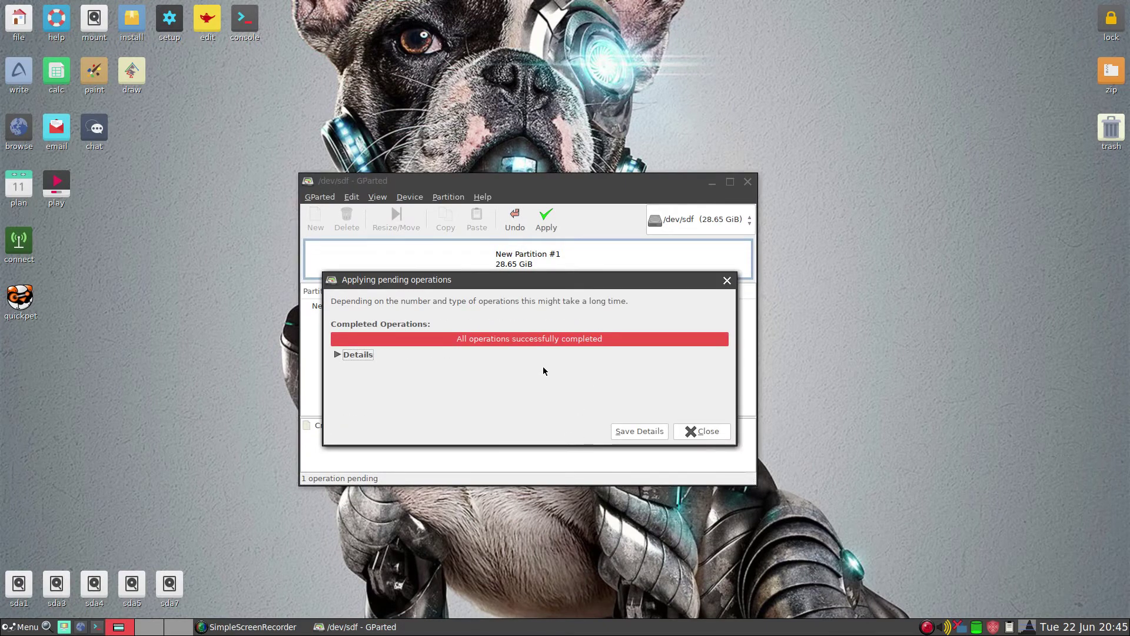
pyautogui.click(690, 432)
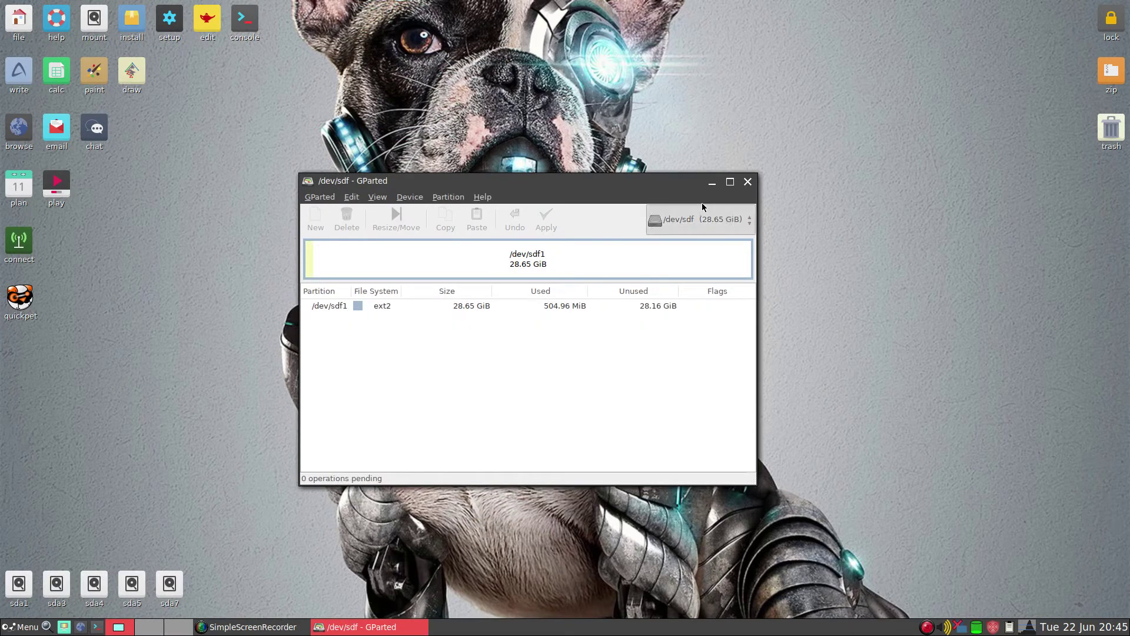
pyautogui.click(747, 183)
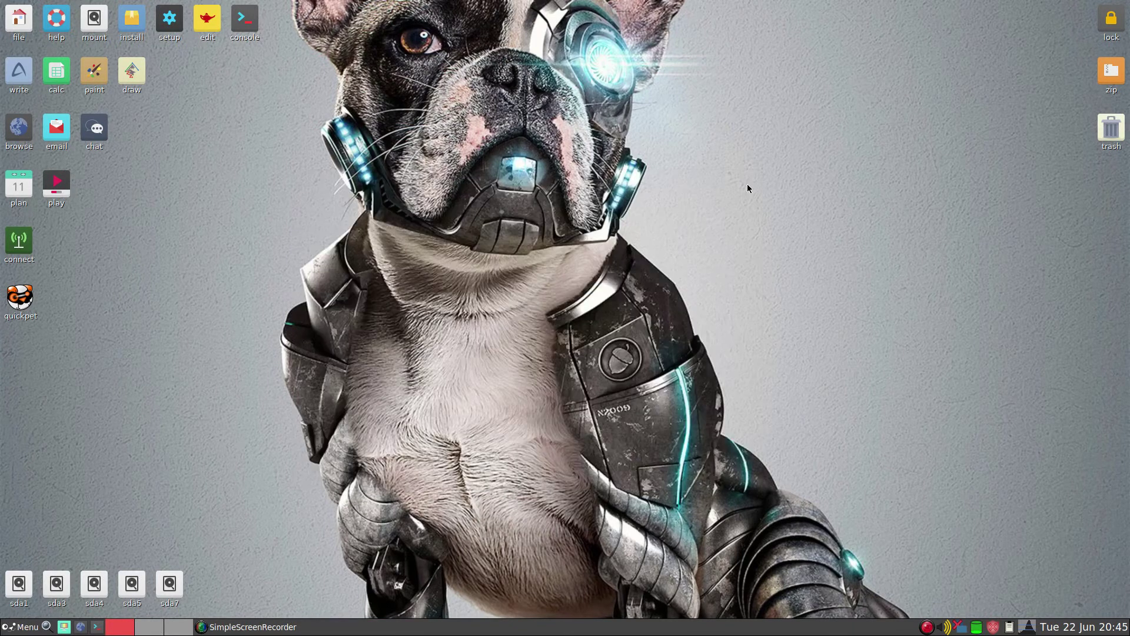
# Launch the Puppy installer from the Setup applications and start the Universal installer
pyautogui.click(22, 628)
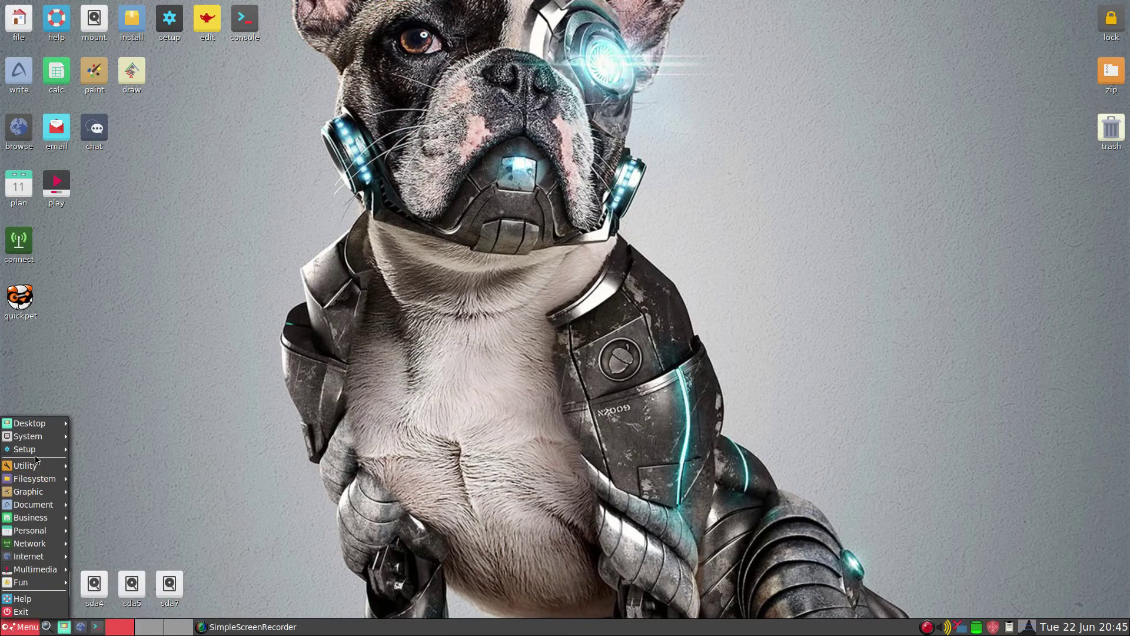
pyautogui.moveTo(36, 449)
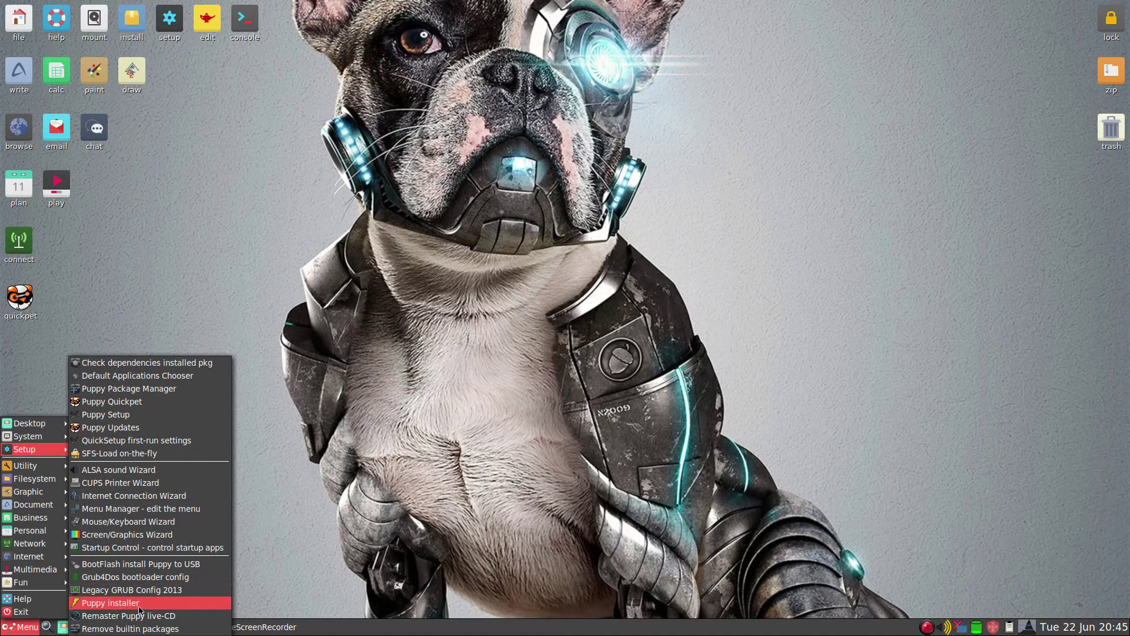
pyautogui.click(156, 602)
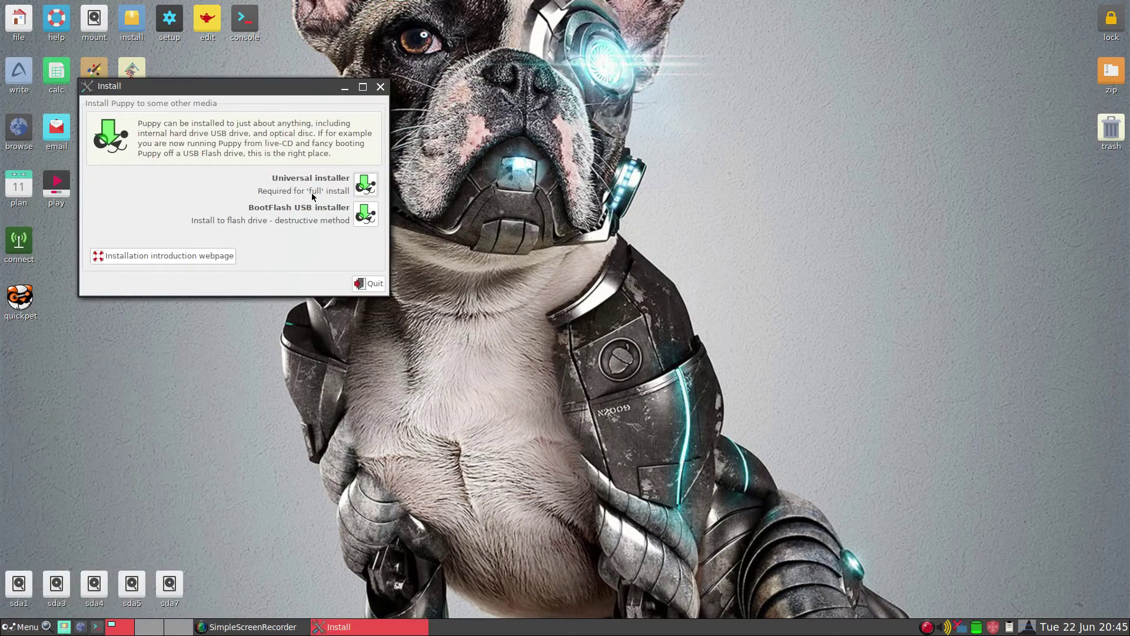
pyautogui.click(365, 186)
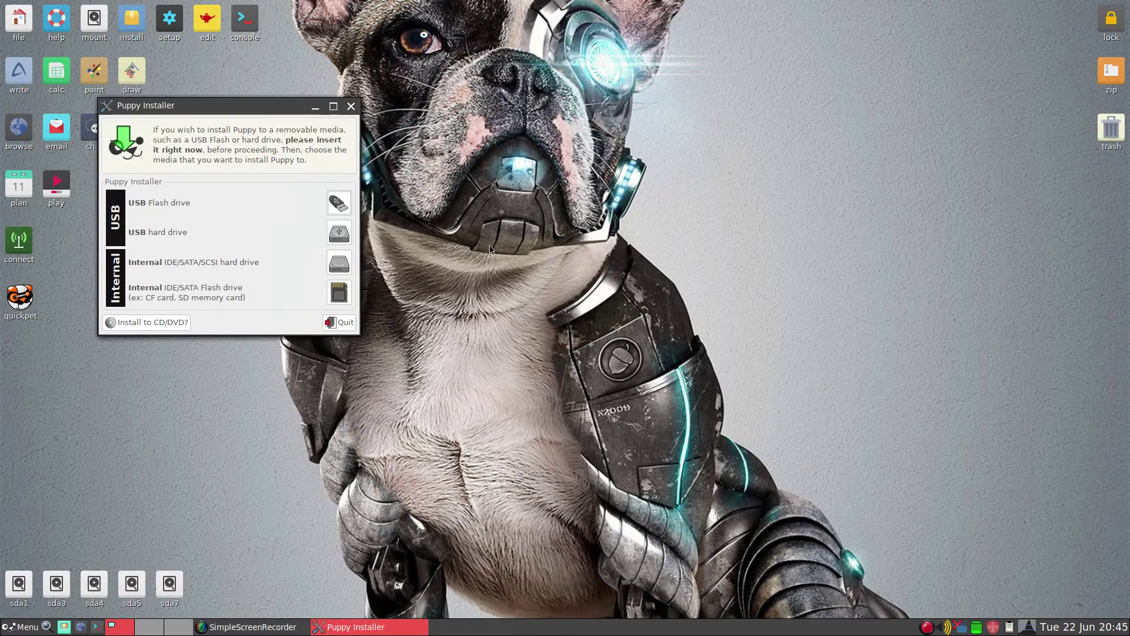
# Choose USB Flash drive as the media, pick sdf SanDisk Cruzer Spark, and confirm installing Puppy to sdf1
pyautogui.click(338, 203)
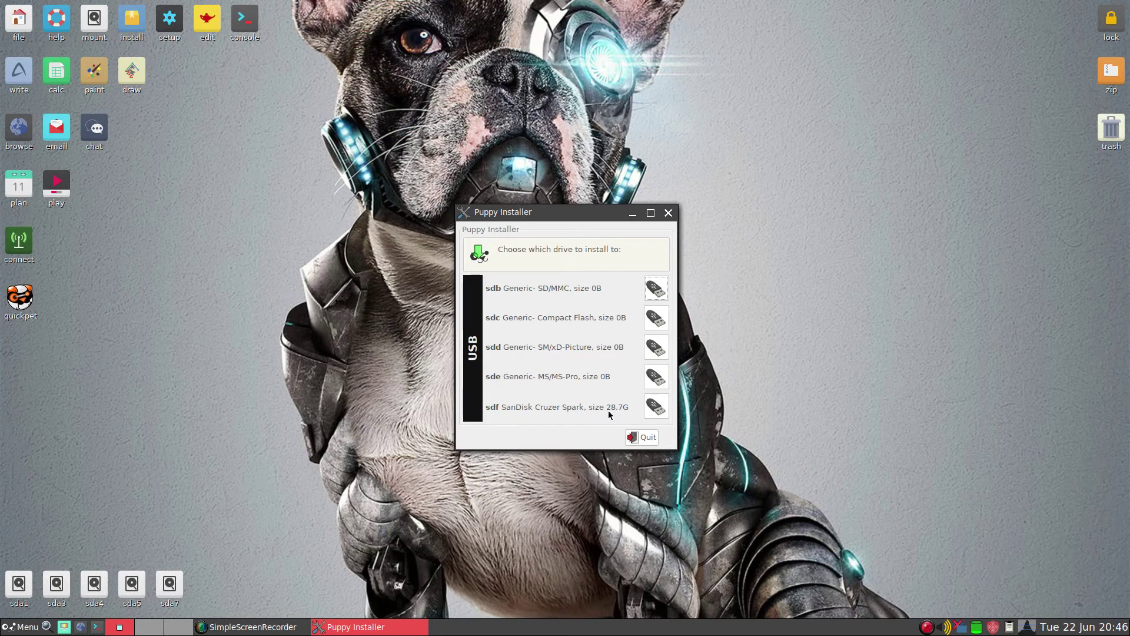
pyautogui.click(654, 412)
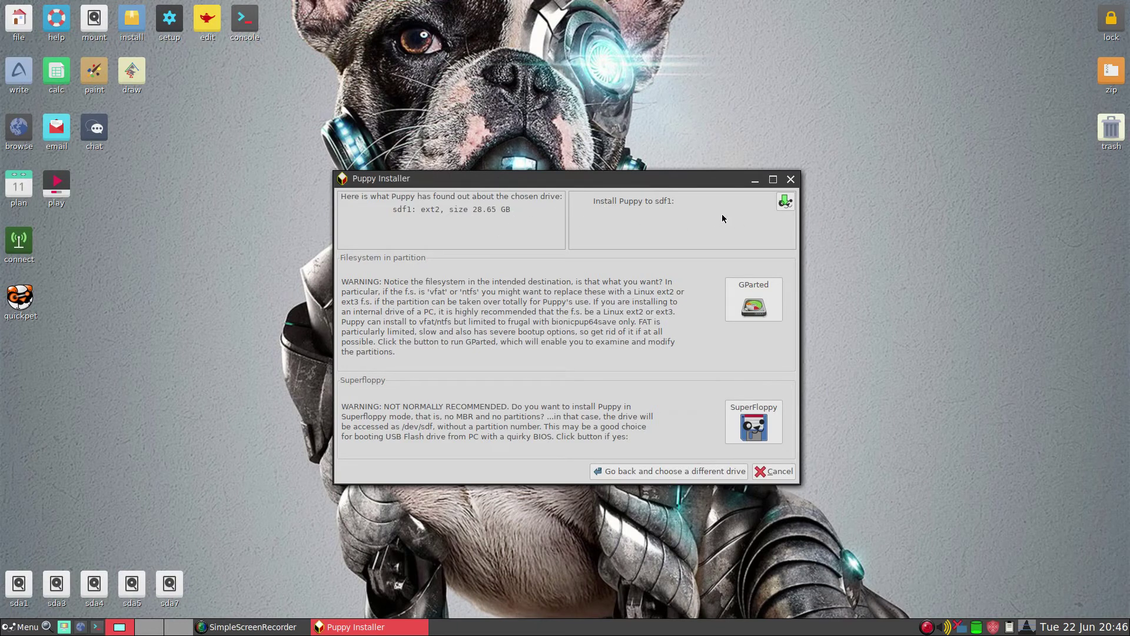
pyautogui.click(785, 201)
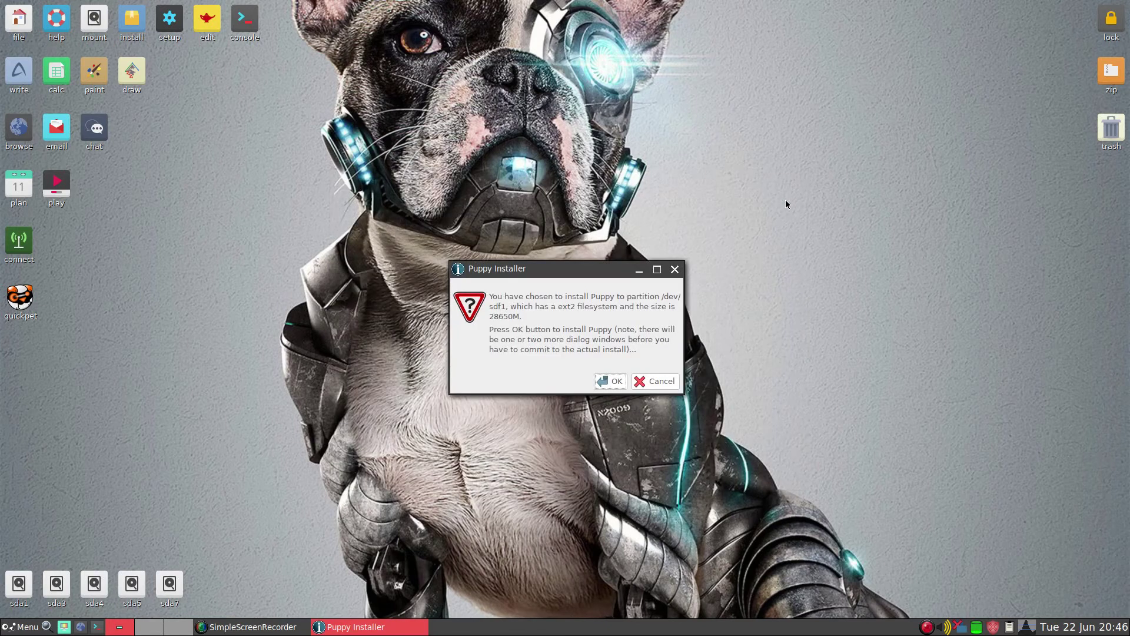
pyautogui.click(614, 383)
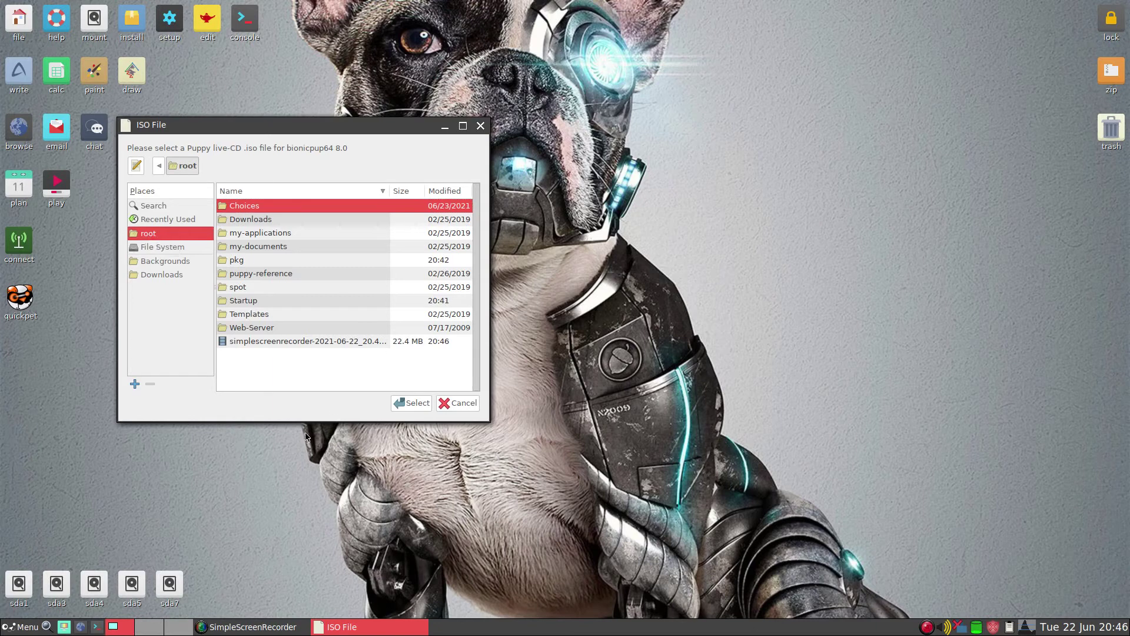
# Open pMount, move its window clear of the ISO file dialog, and mount the ext4 partition sda7
pyautogui.click(24, 627)
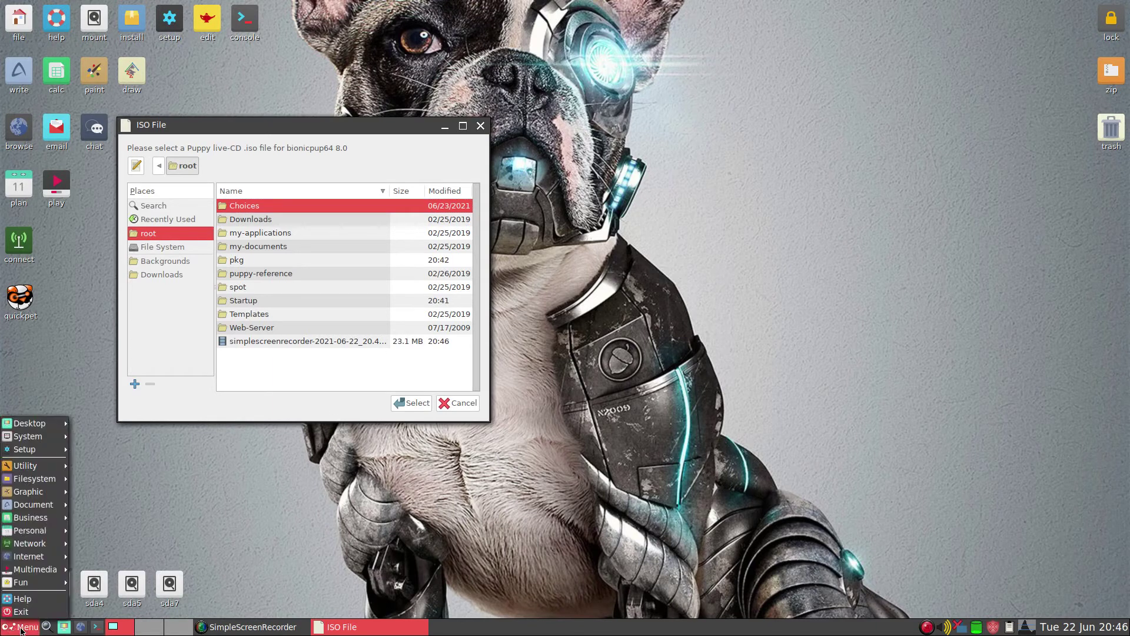
pyautogui.moveTo(34, 503)
pyautogui.moveTo(36, 478)
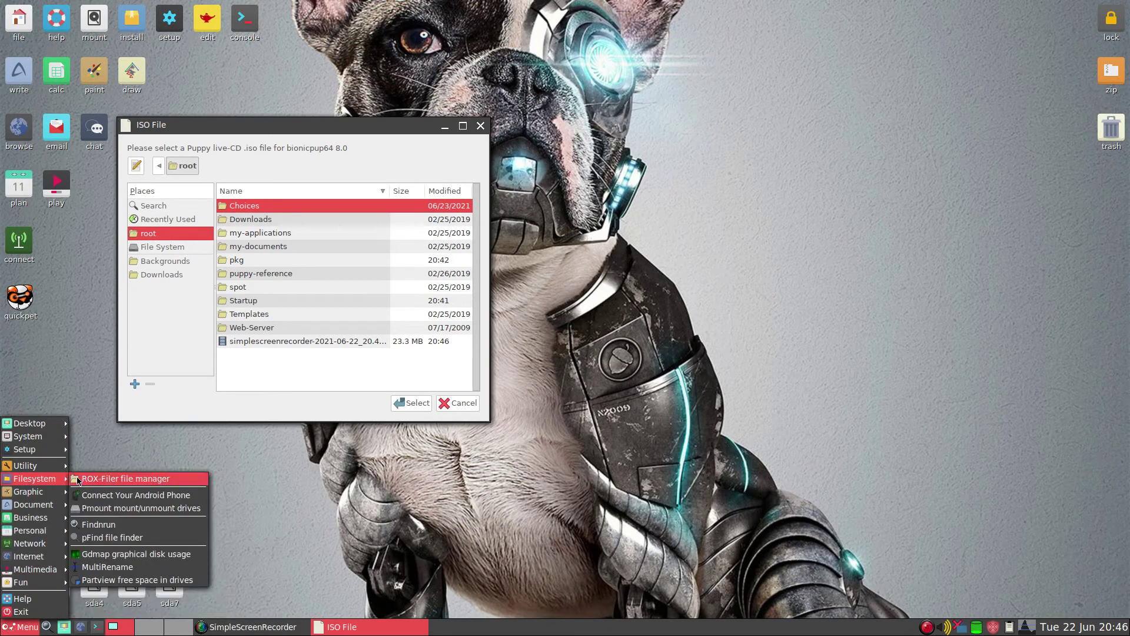
pyautogui.click(149, 509)
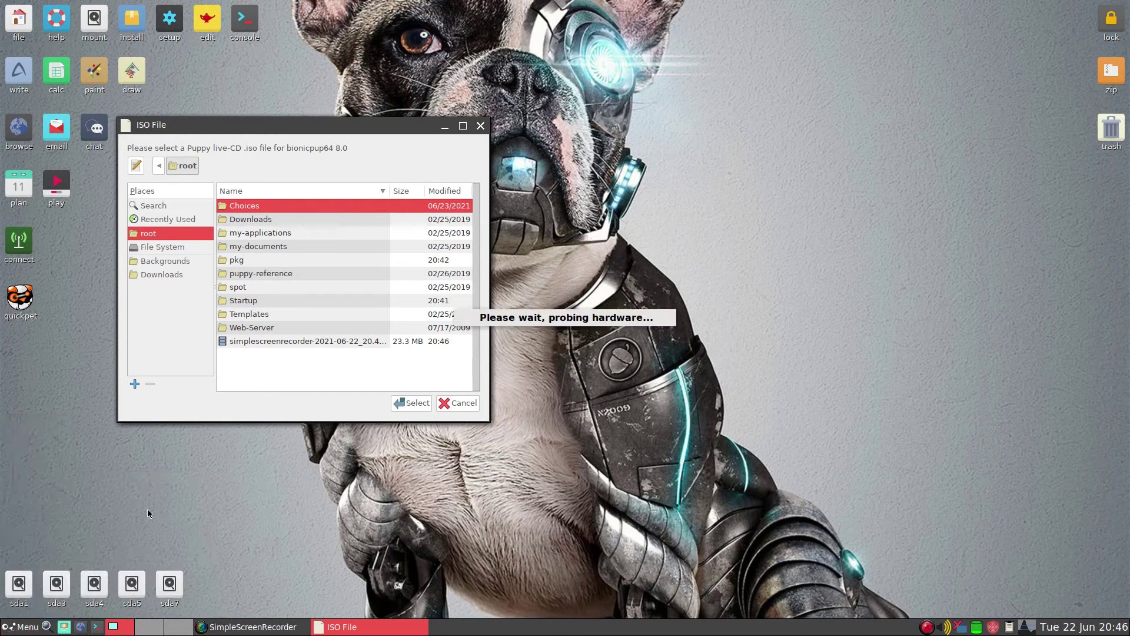
pyautogui.moveTo(303, 151); pyautogui.dragTo(736, 216)
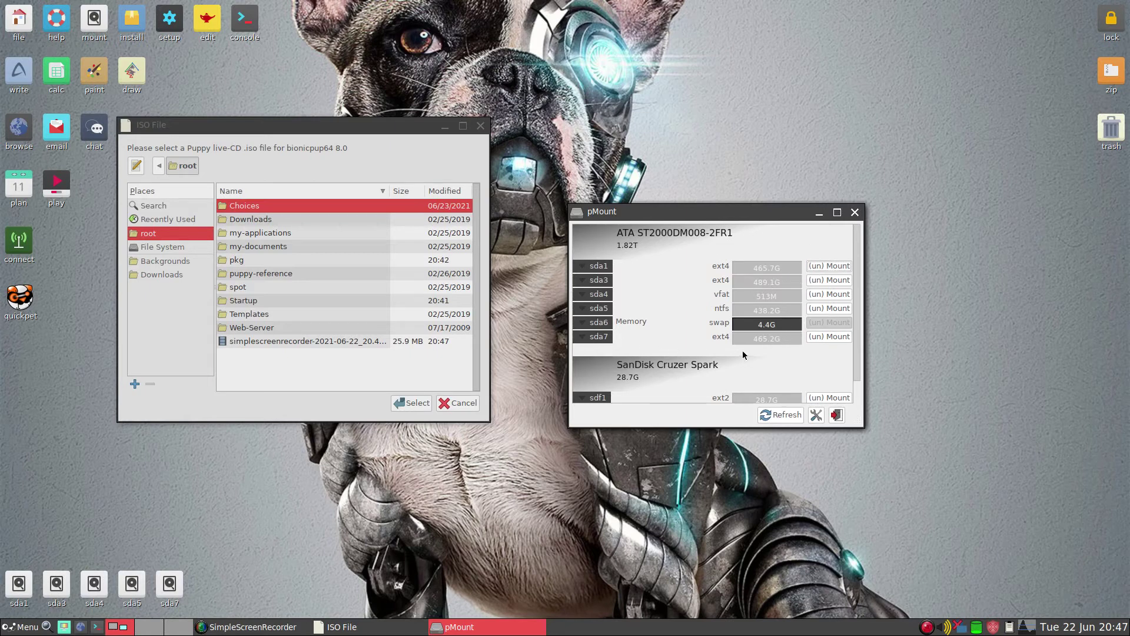
pyautogui.click(822, 337)
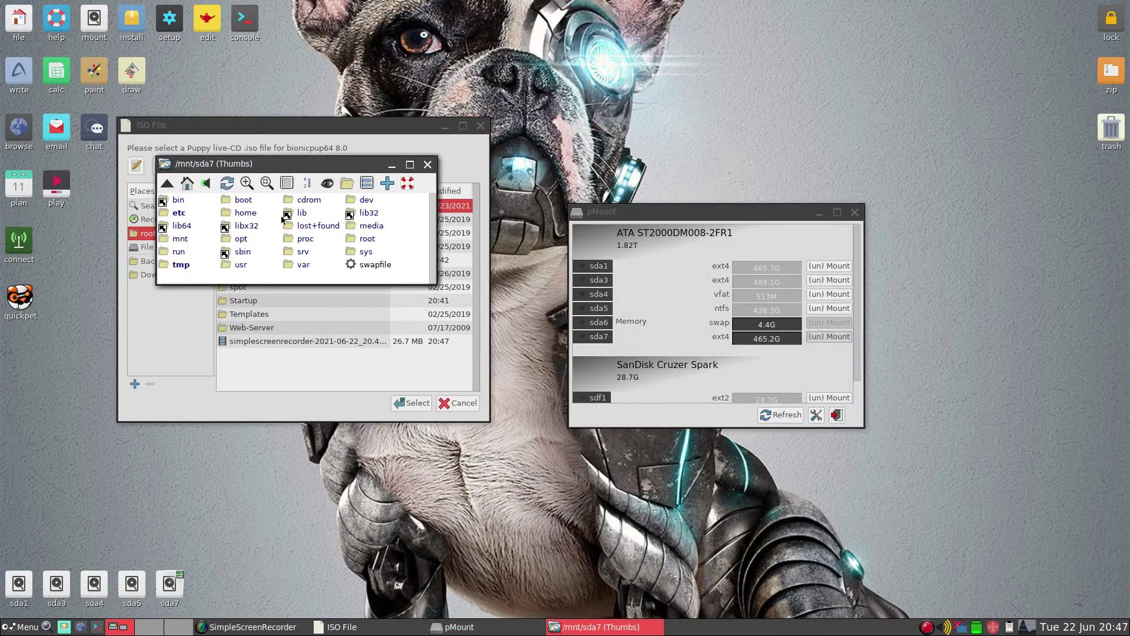
# Browse the mounted sda7 to the Downloads folder in the user's home directory to locate the ISO, and close the file window
pyautogui.click(246, 217)
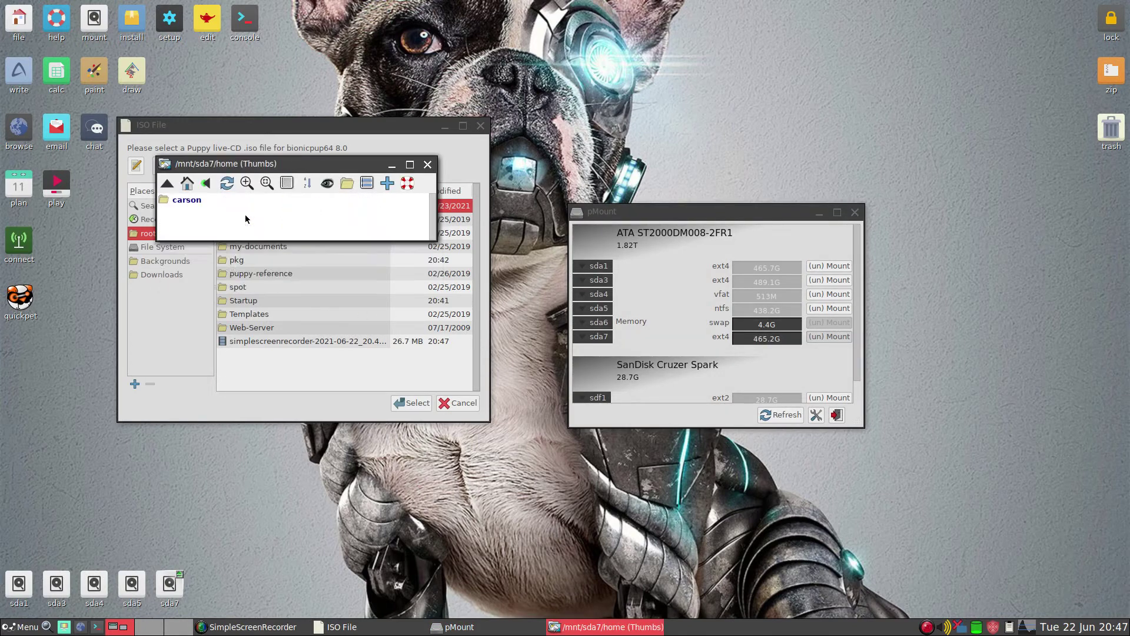
pyautogui.click(184, 202)
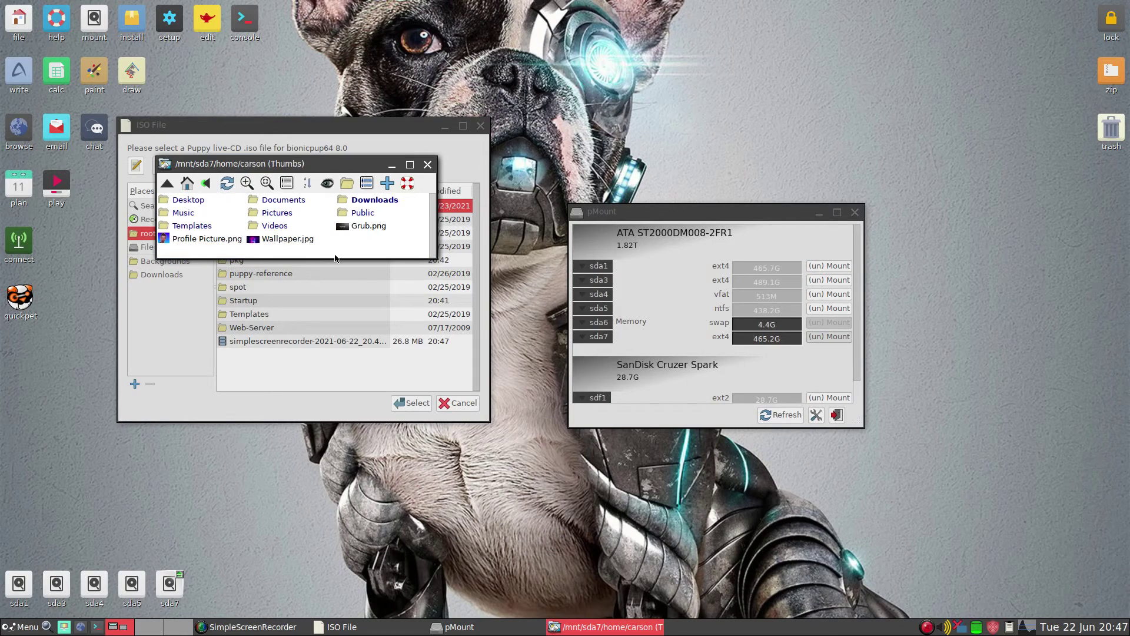
pyautogui.click(374, 203)
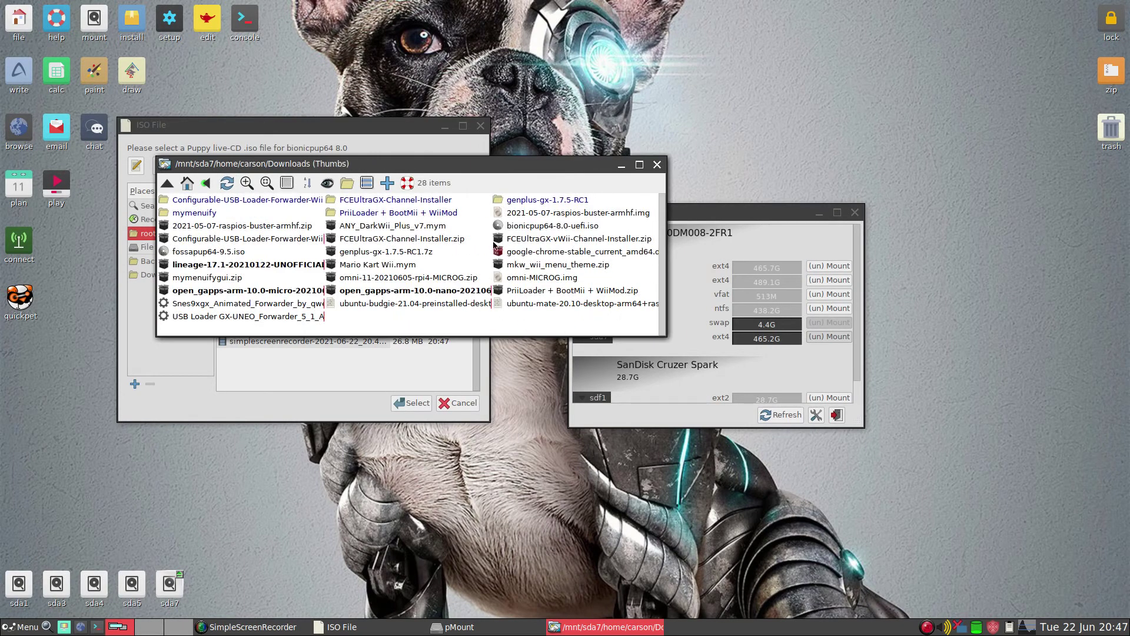
pyautogui.moveTo(413, 166); pyautogui.dragTo(786, 97)
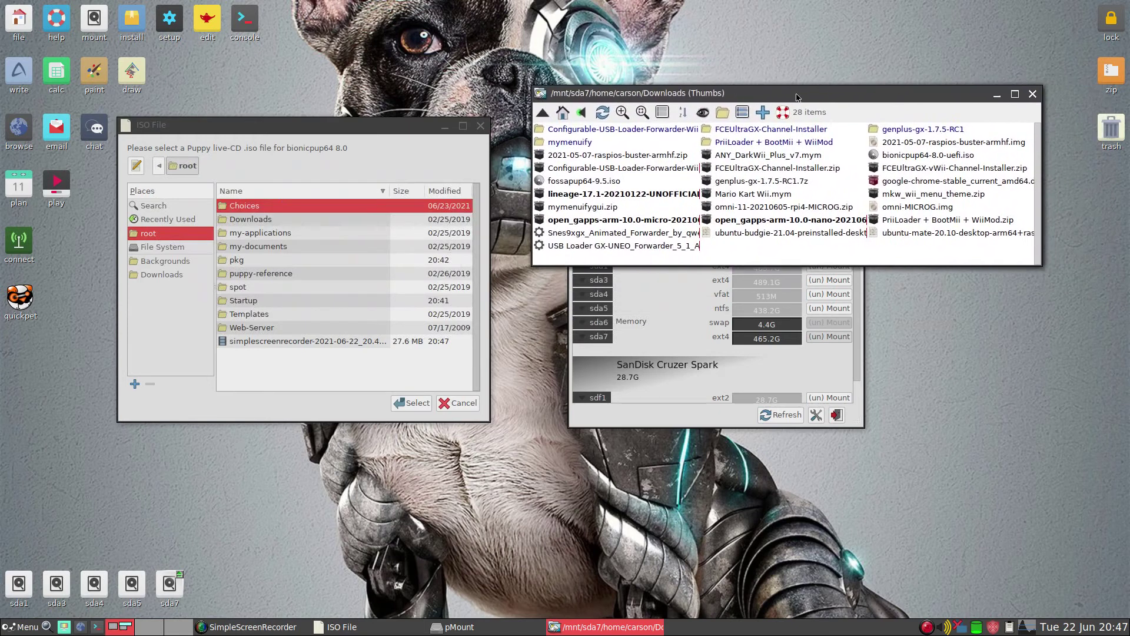
pyautogui.click(1029, 95)
# Select bionicpup64-8.0-uefi.iso from the user's Downloads folder under /mnt/sda7 as the installer's ISO file, and close pMount
pyautogui.click(160, 246)
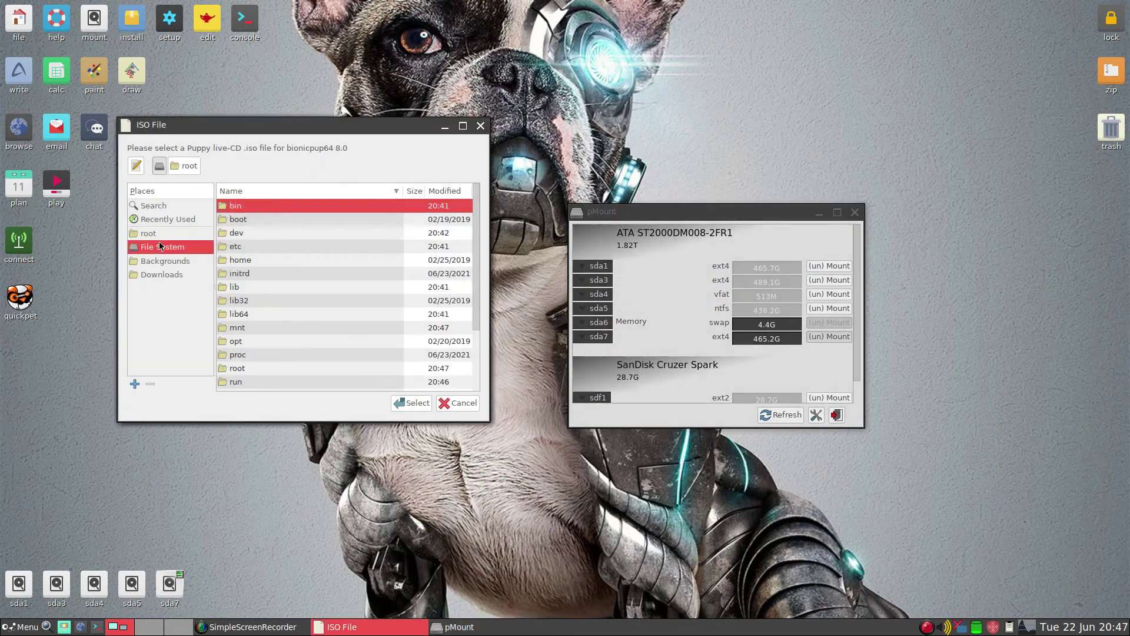
pyautogui.doubleClick(255, 331)
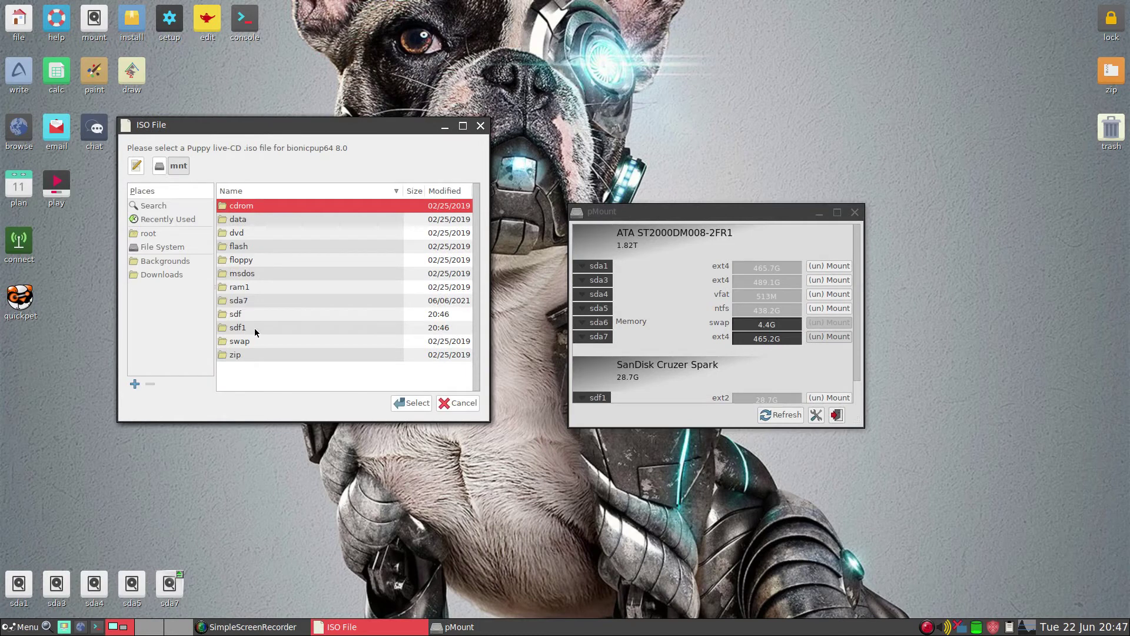
pyautogui.doubleClick(249, 300)
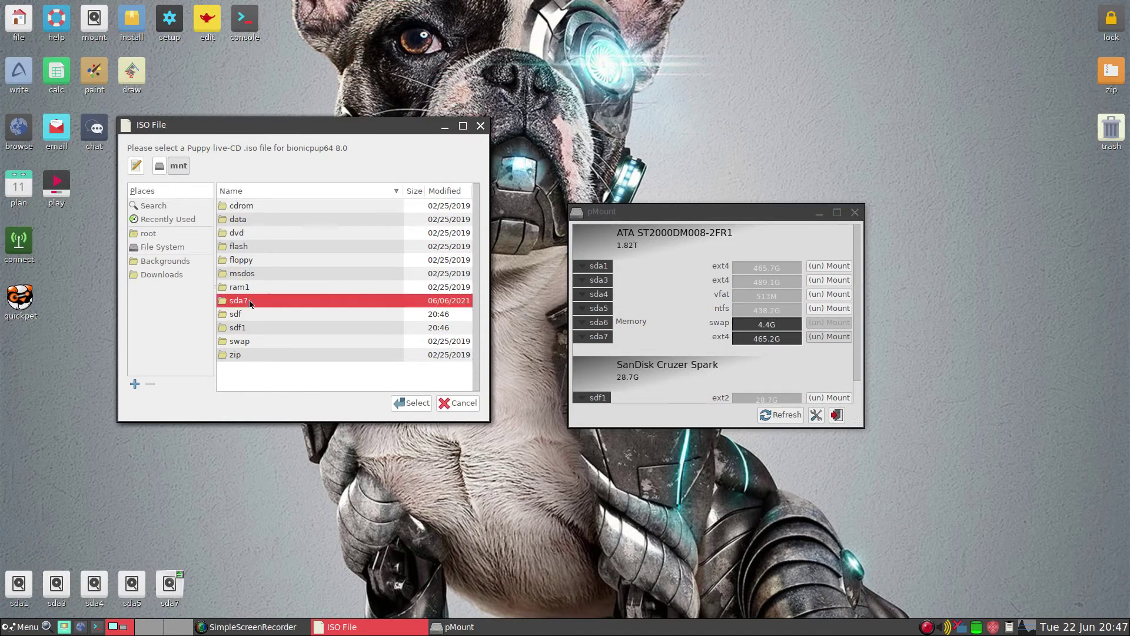
pyautogui.doubleClick(248, 272)
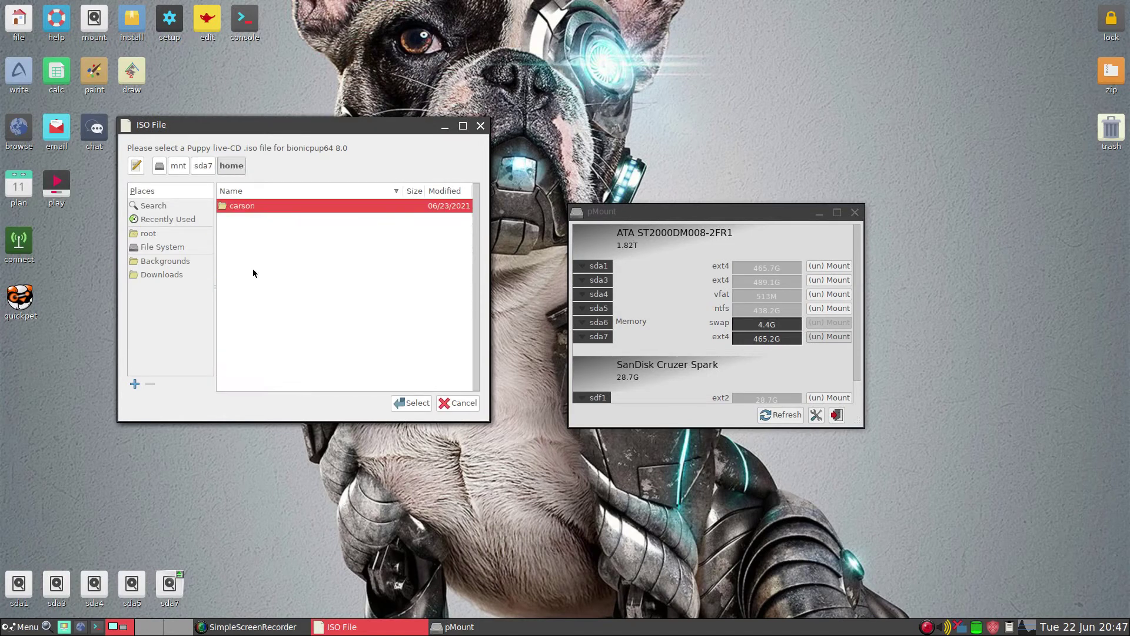
pyautogui.doubleClick(257, 206)
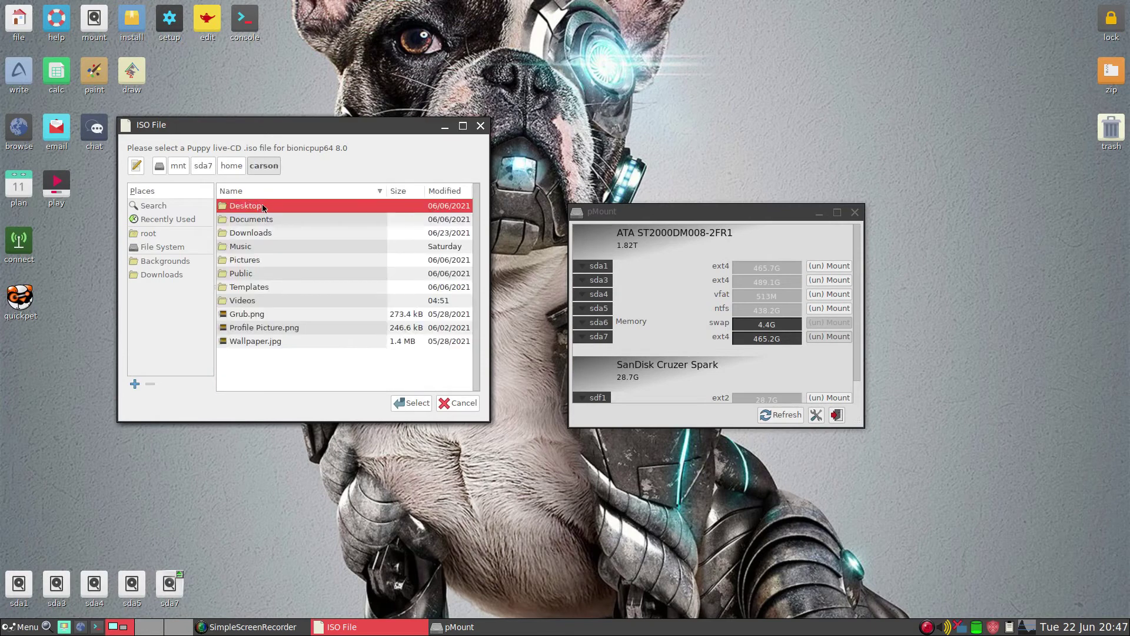
pyautogui.doubleClick(263, 234)
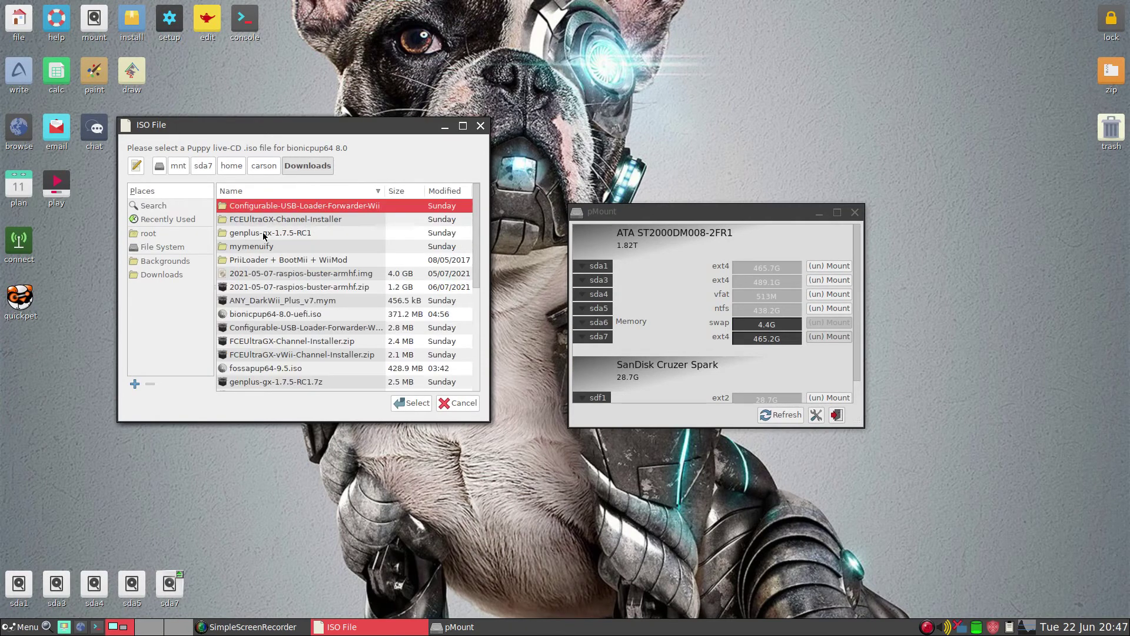
pyautogui.click(264, 315)
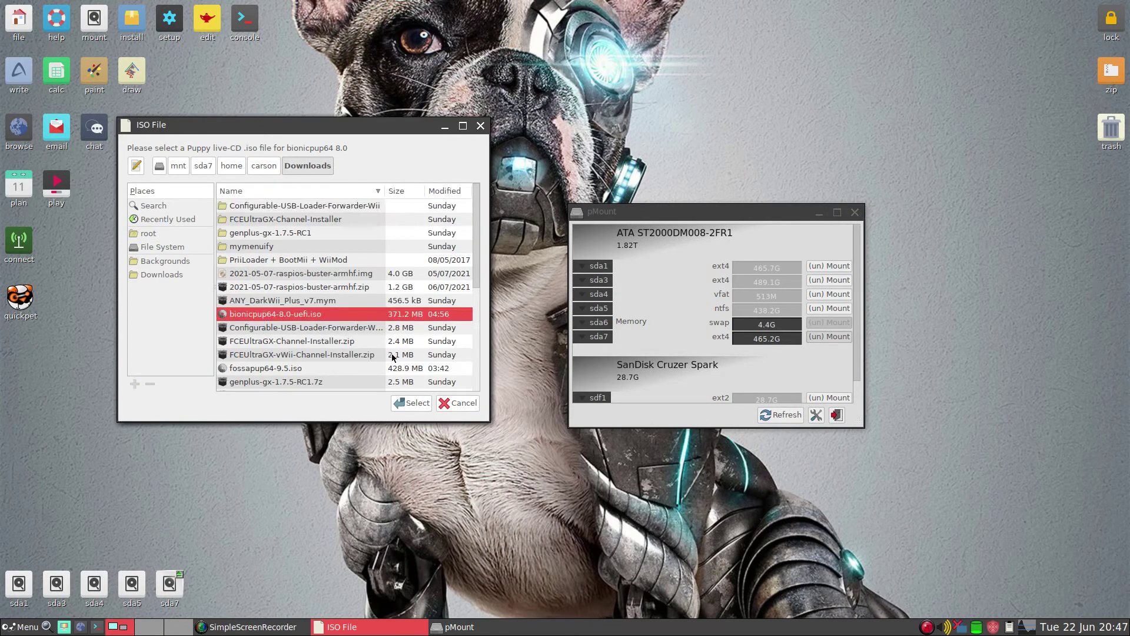
pyautogui.click(404, 407)
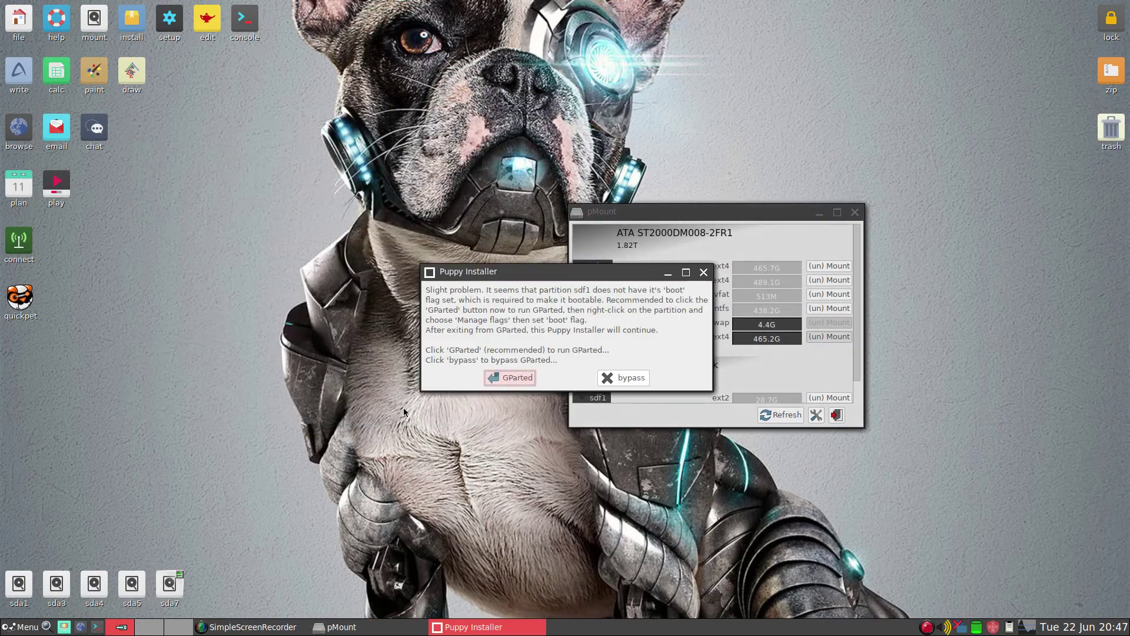
pyautogui.click(854, 212)
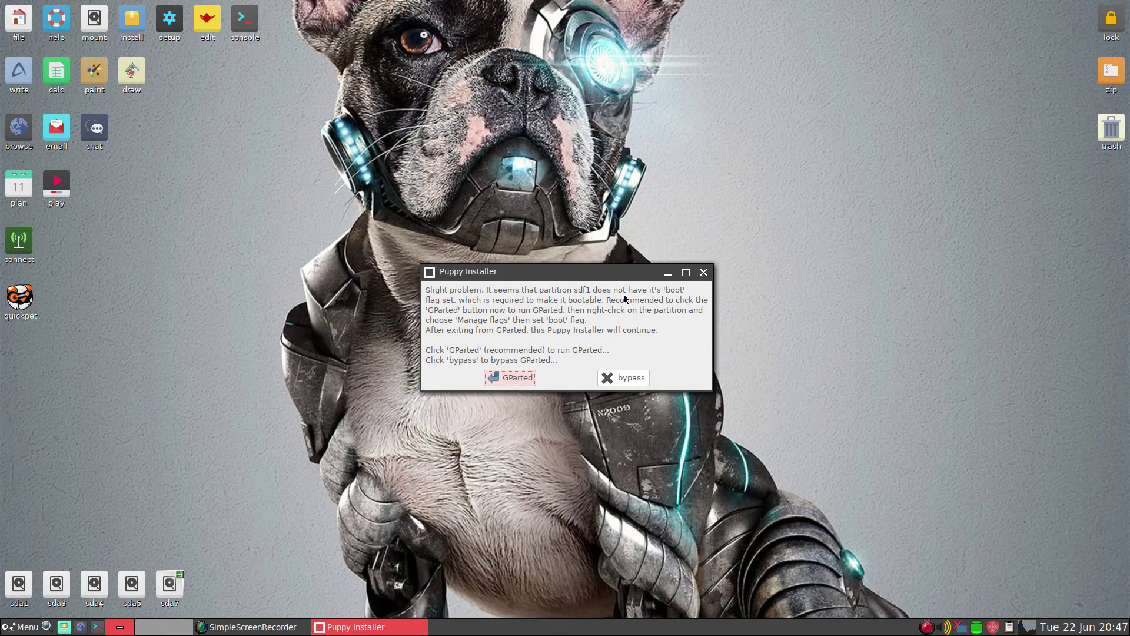
# Run GParted from the installer, set the boot flag on /dev/sdf1, and exit GParted
pyautogui.click(507, 379)
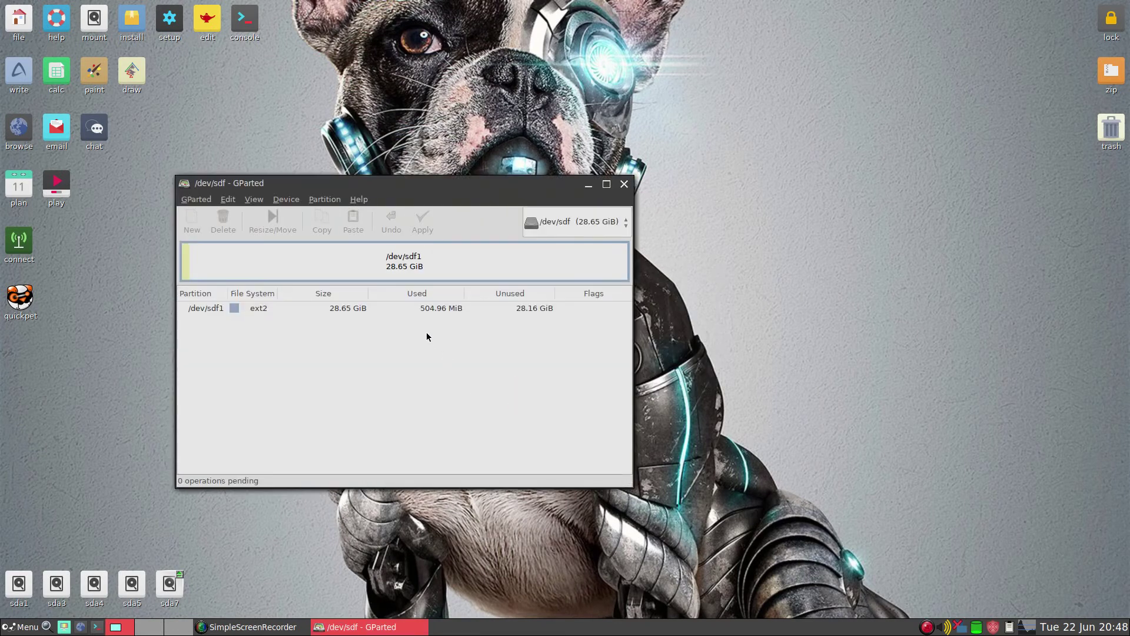
pyautogui.rightClick(366, 268)
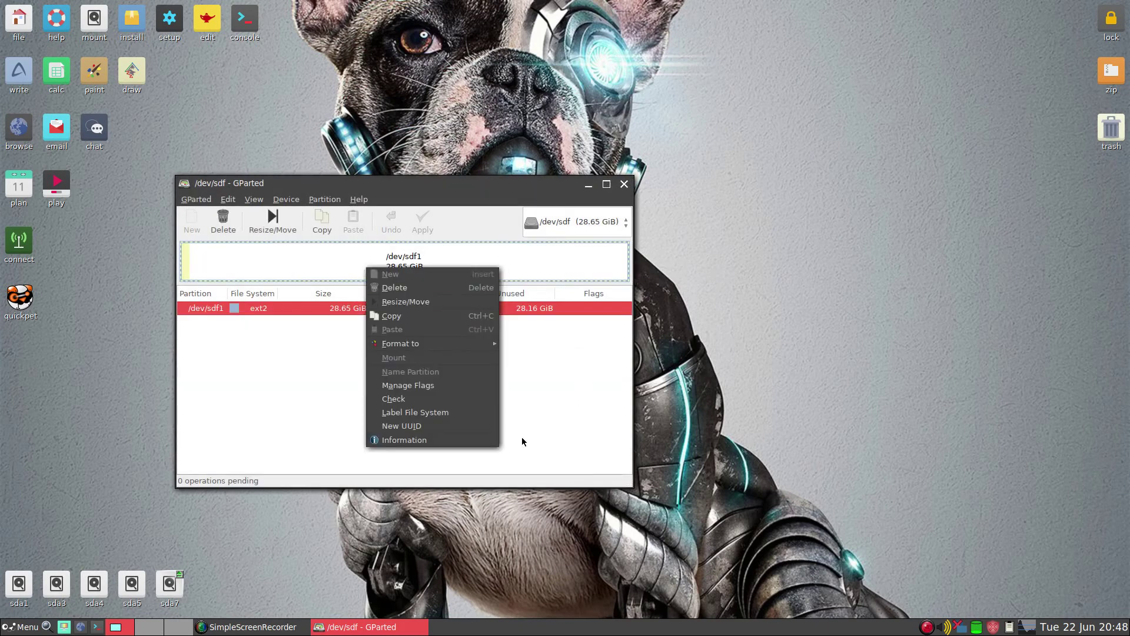
pyautogui.click(416, 385)
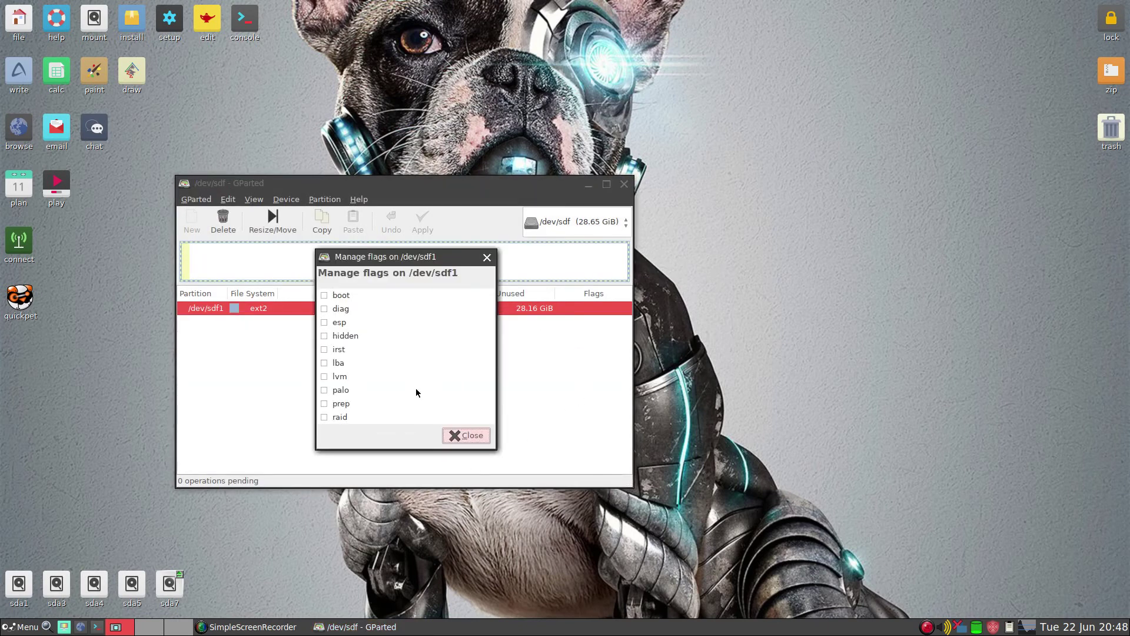
pyautogui.click(324, 295)
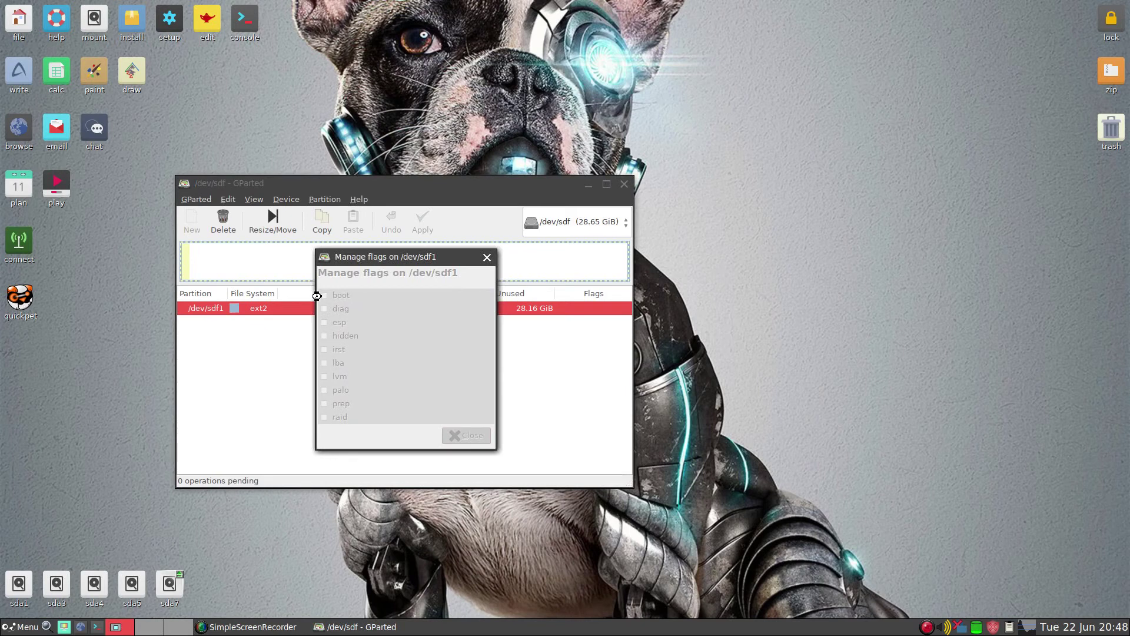
pyautogui.click(465, 436)
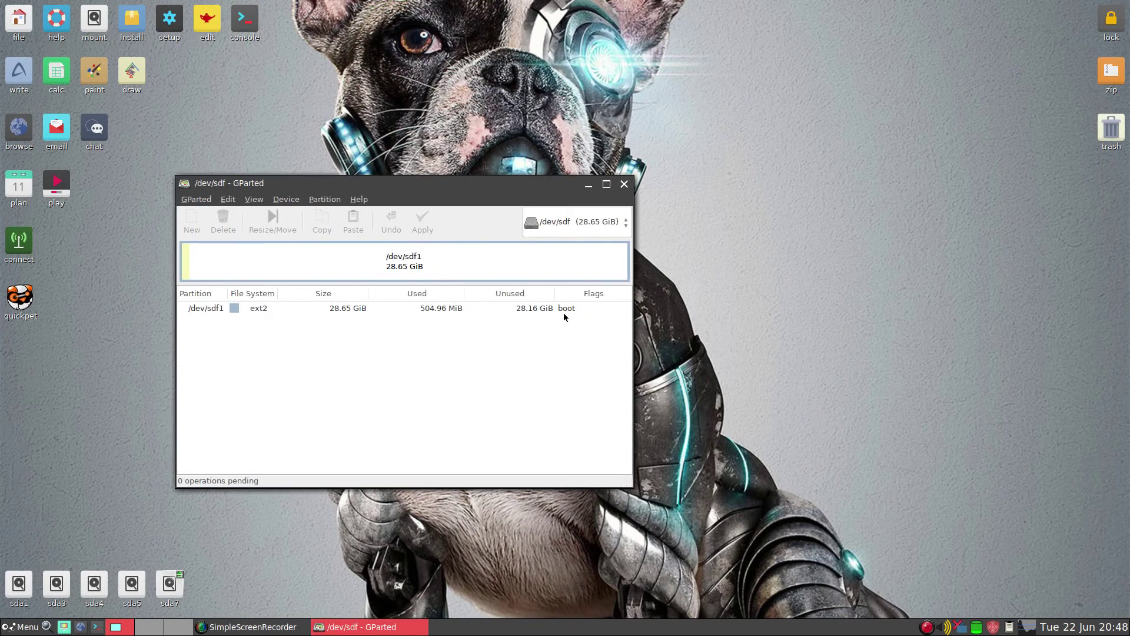
pyautogui.click(625, 186)
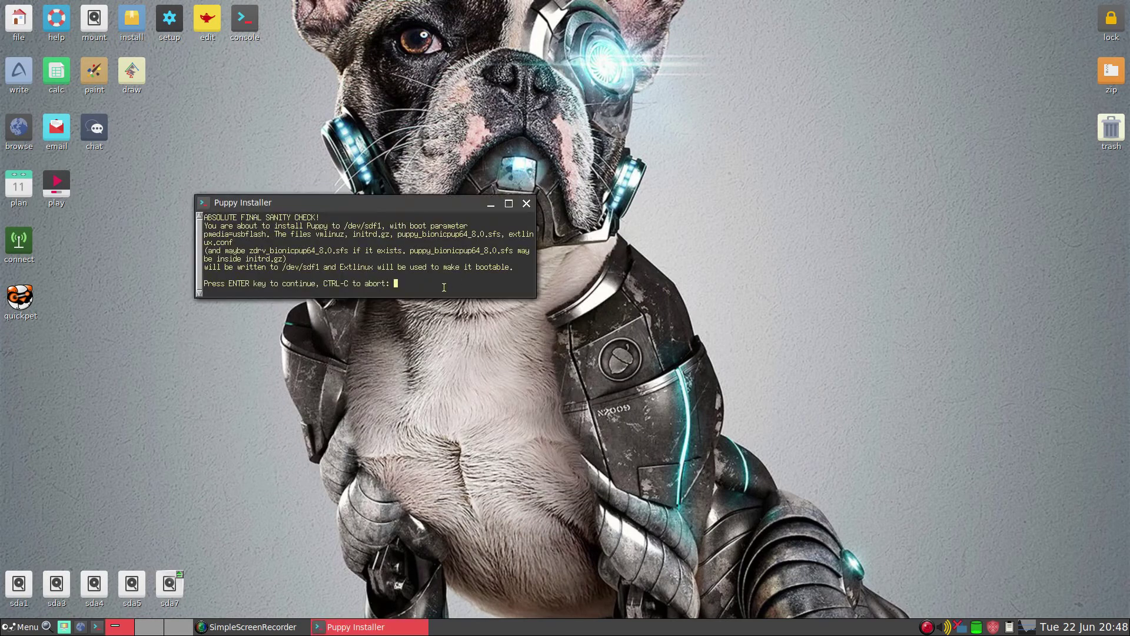
# Confirm installing Puppy to /dev/sdf1, answer yes to wiping all its files, and finish the installer
pyautogui.press('Return')
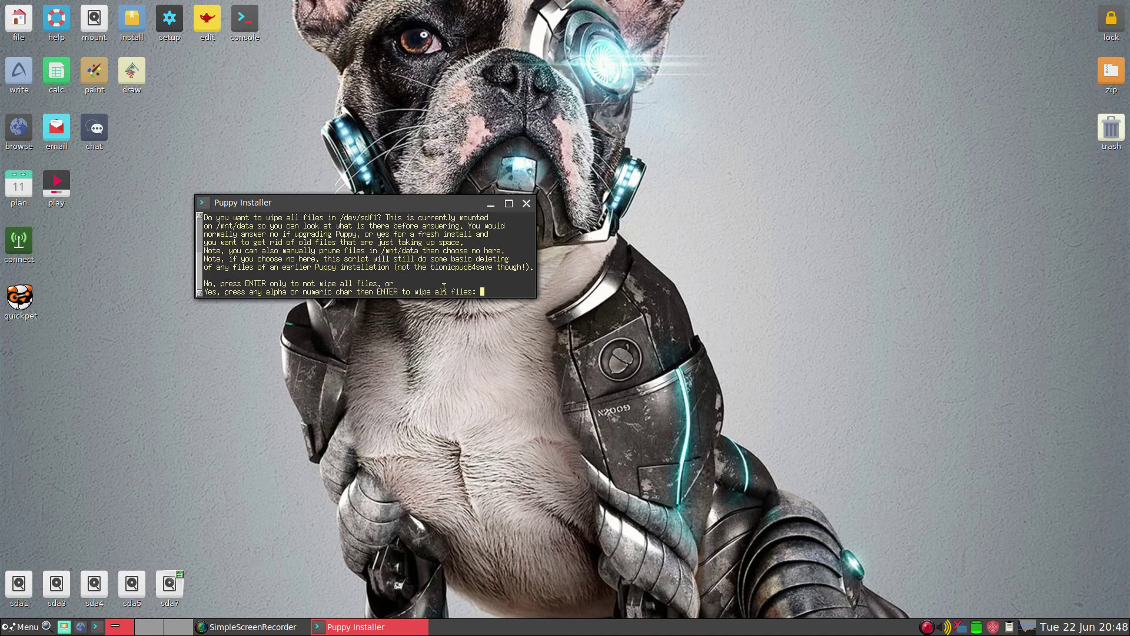
pyautogui.write('d')
pyautogui.press('Return')
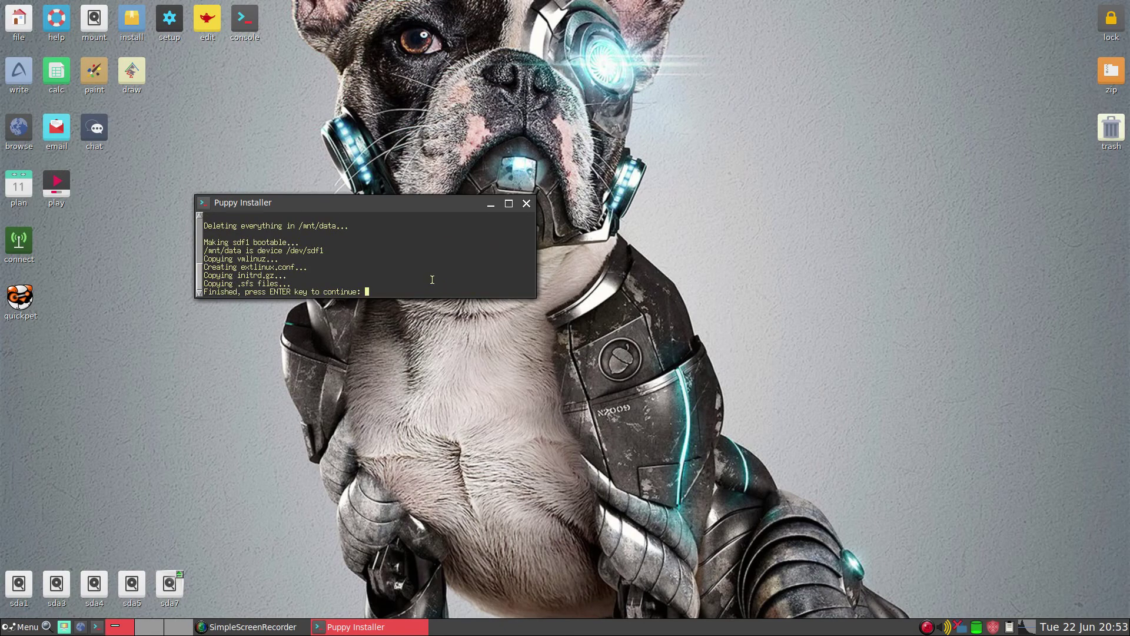
pyautogui.press('Return')
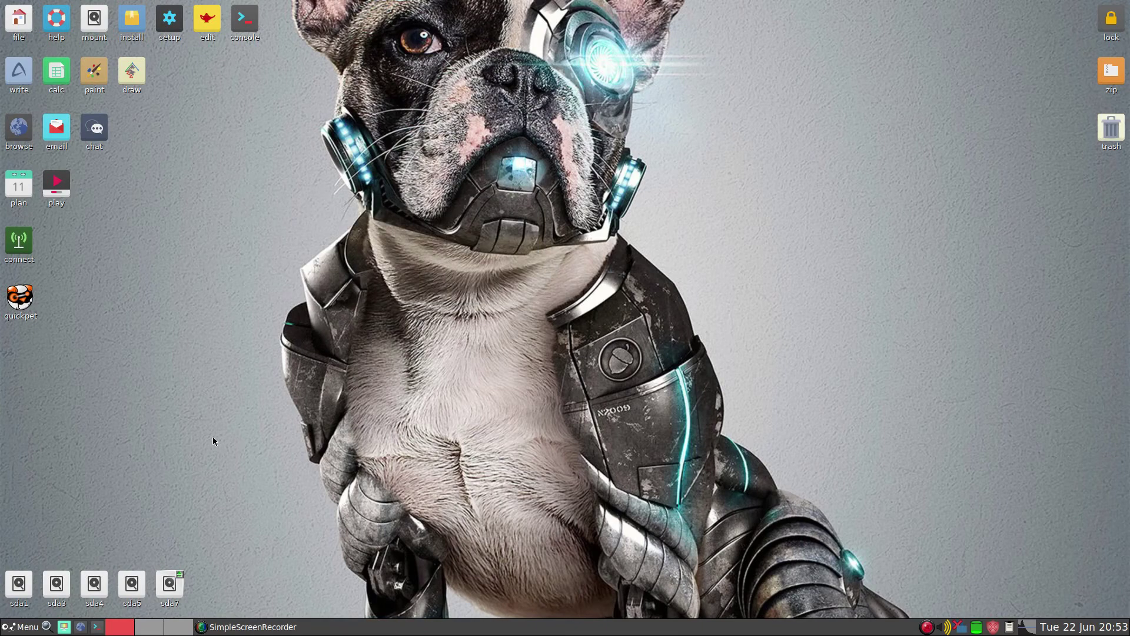
# Start shutting down the system, choosing to save the session as administrator and continue to the available storage
pyautogui.click(30, 626)
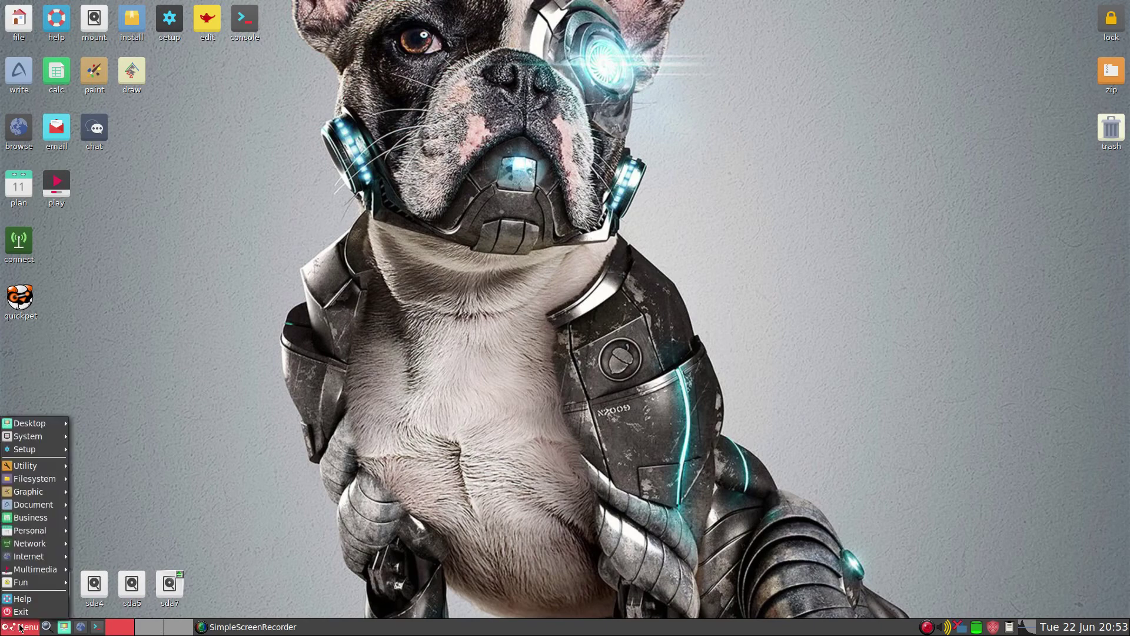
pyautogui.click(23, 612)
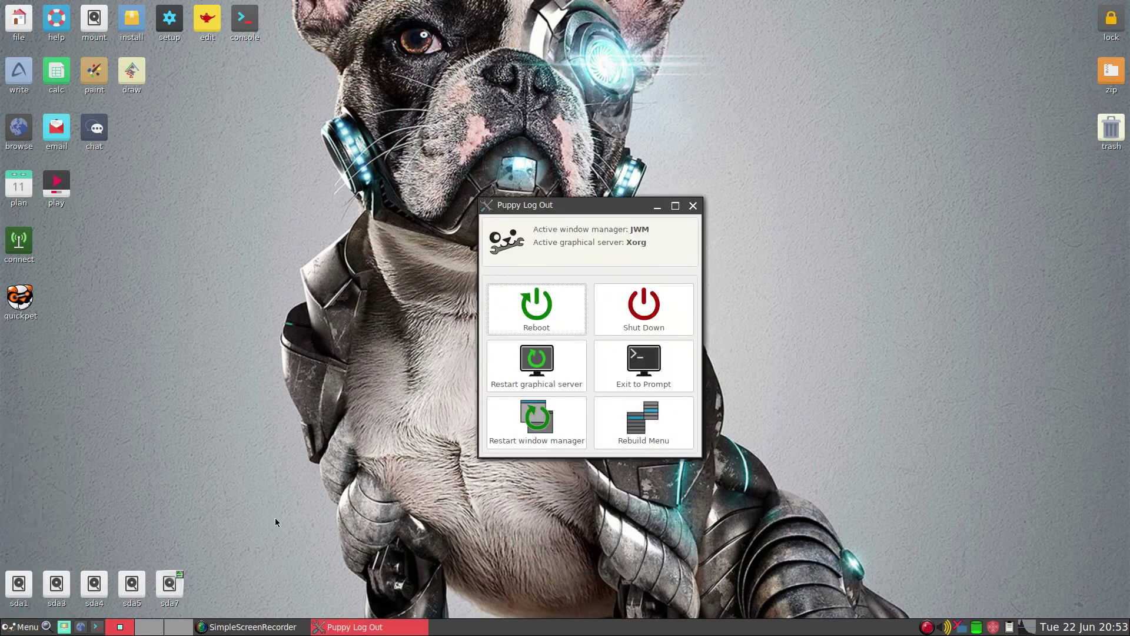
pyautogui.click(639, 311)
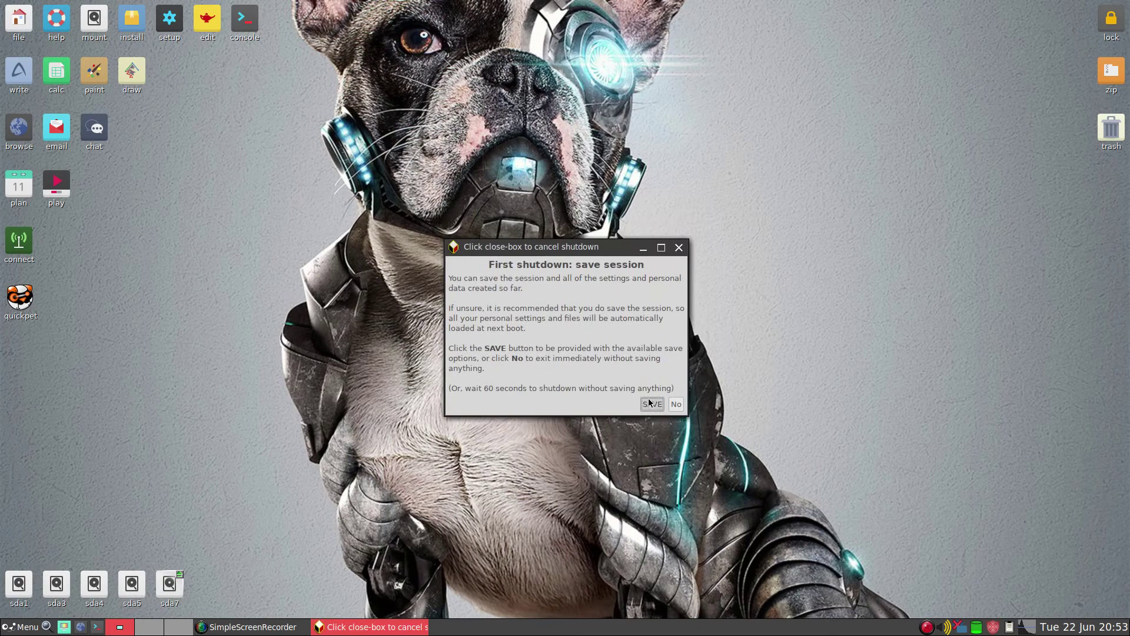
pyautogui.click(650, 403)
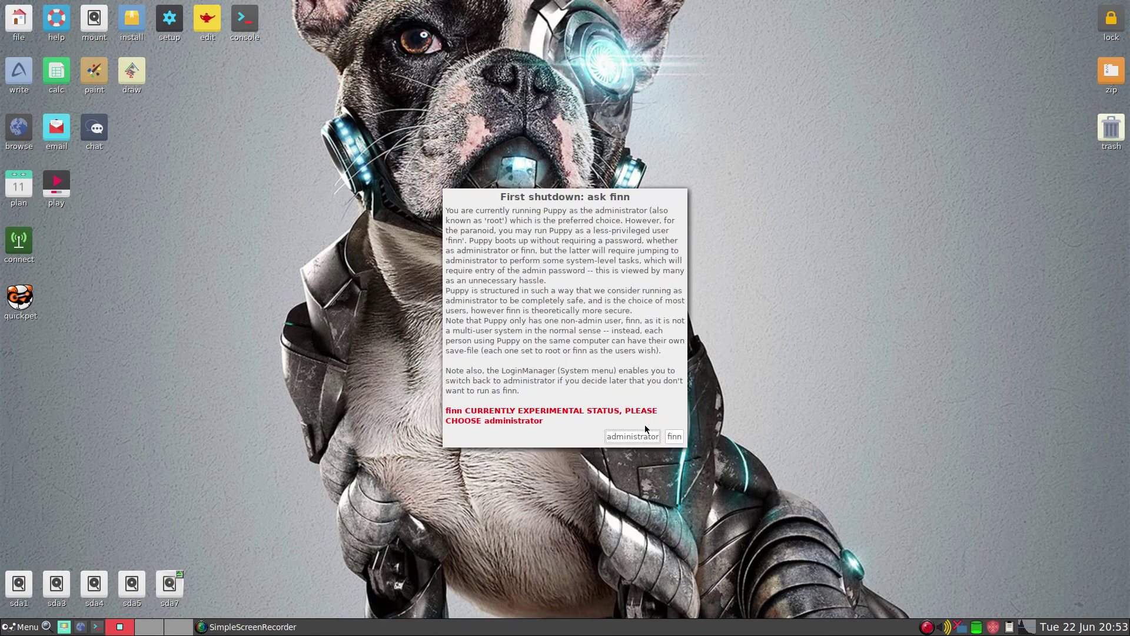
pyautogui.click(640, 434)
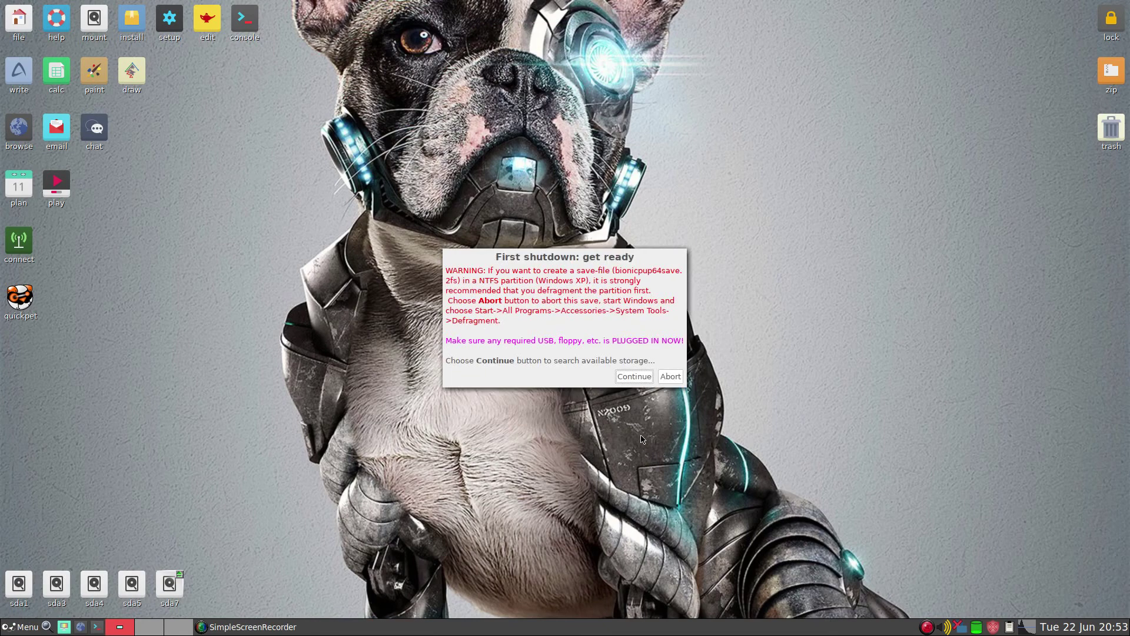
pyautogui.click(635, 376)
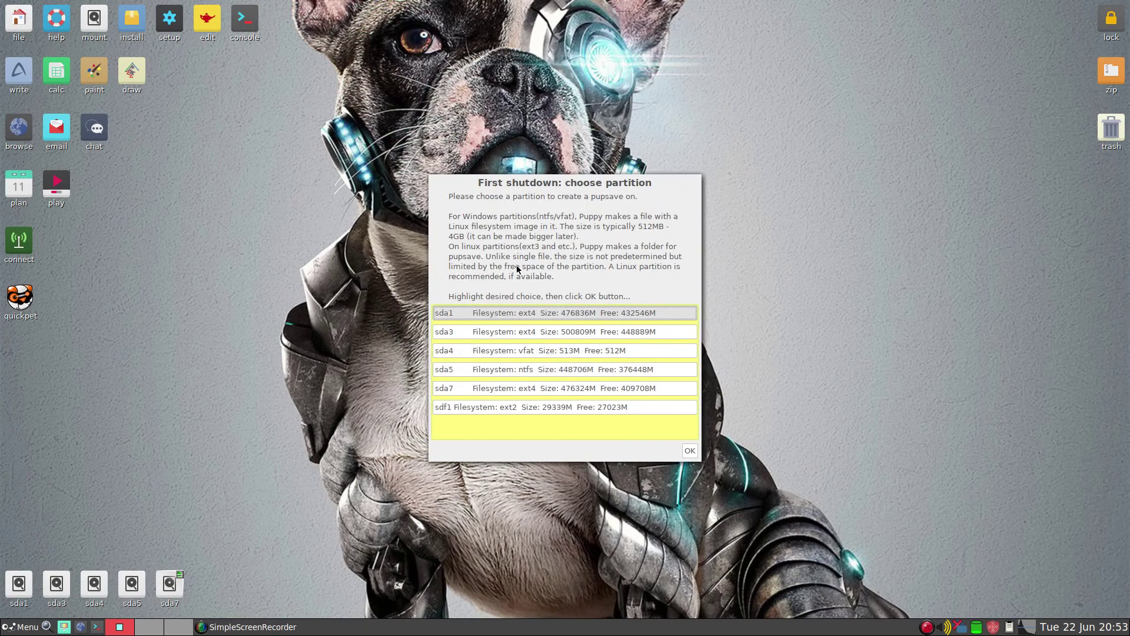
# Configure the pupsave on sdf1 with normal unencrypted storage, the folder saving style, and a personal name as its custom suffix
pyautogui.click(495, 407)
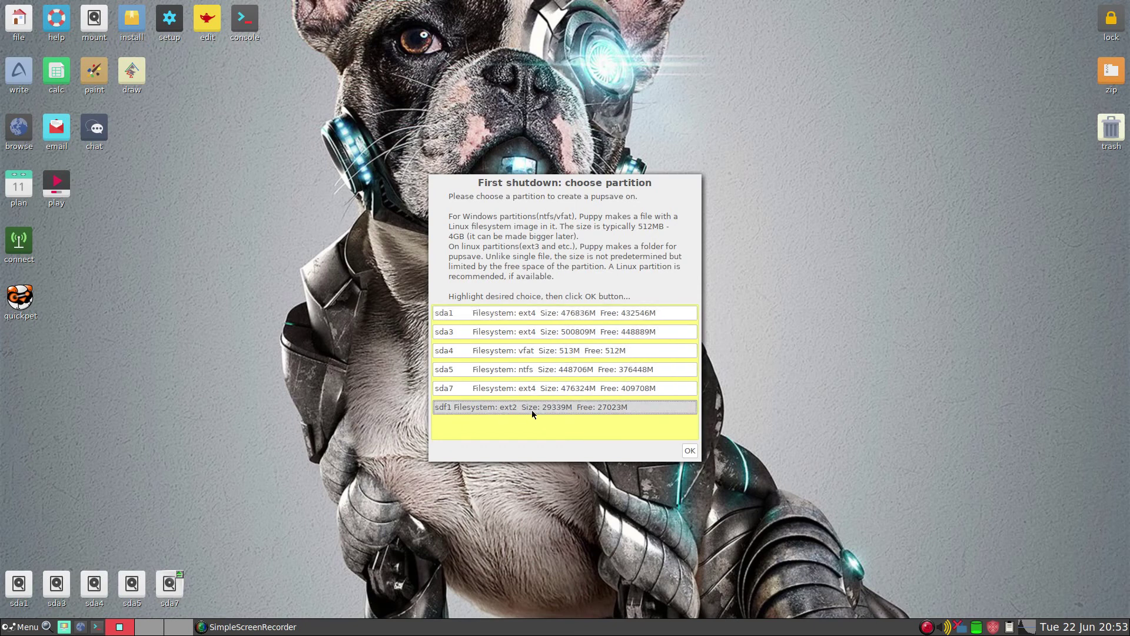
pyautogui.click(690, 450)
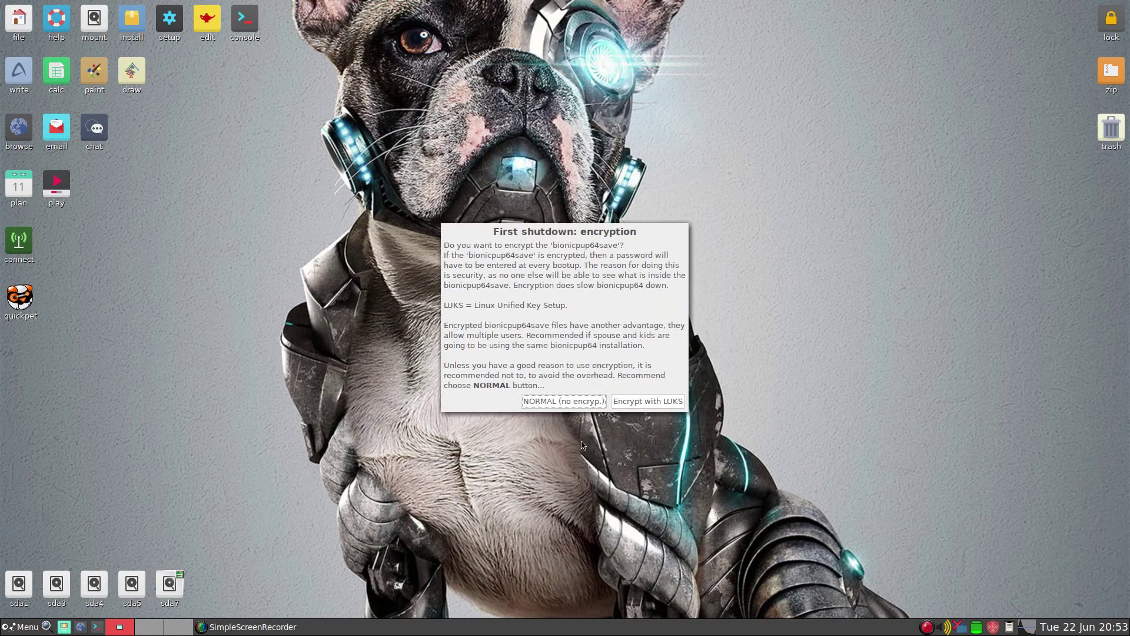
pyautogui.click(564, 405)
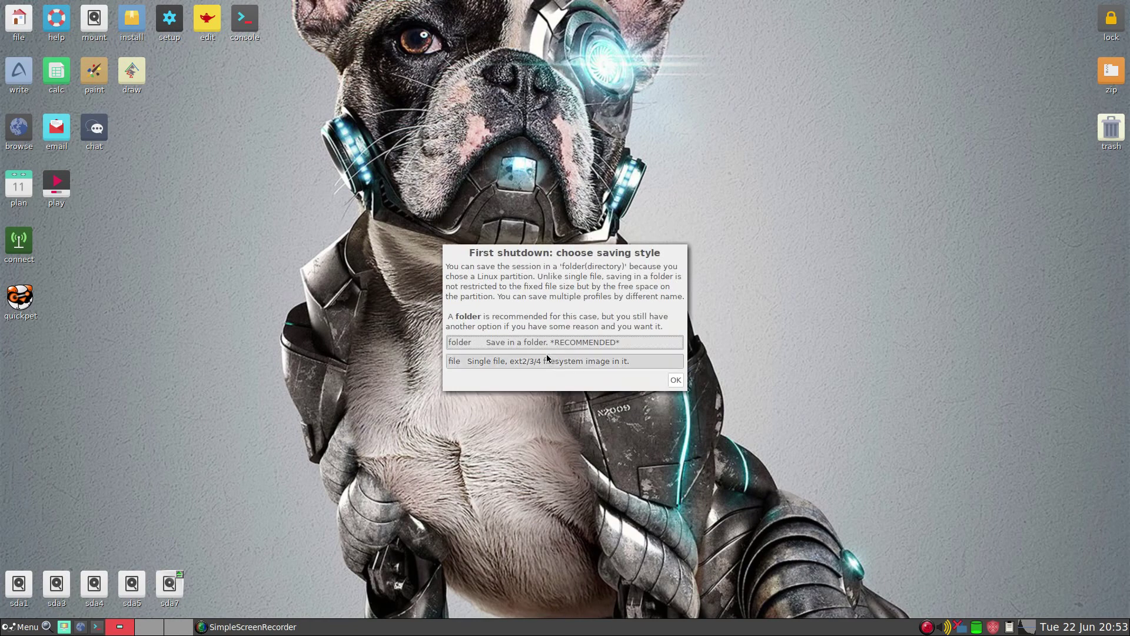
pyautogui.click(675, 380)
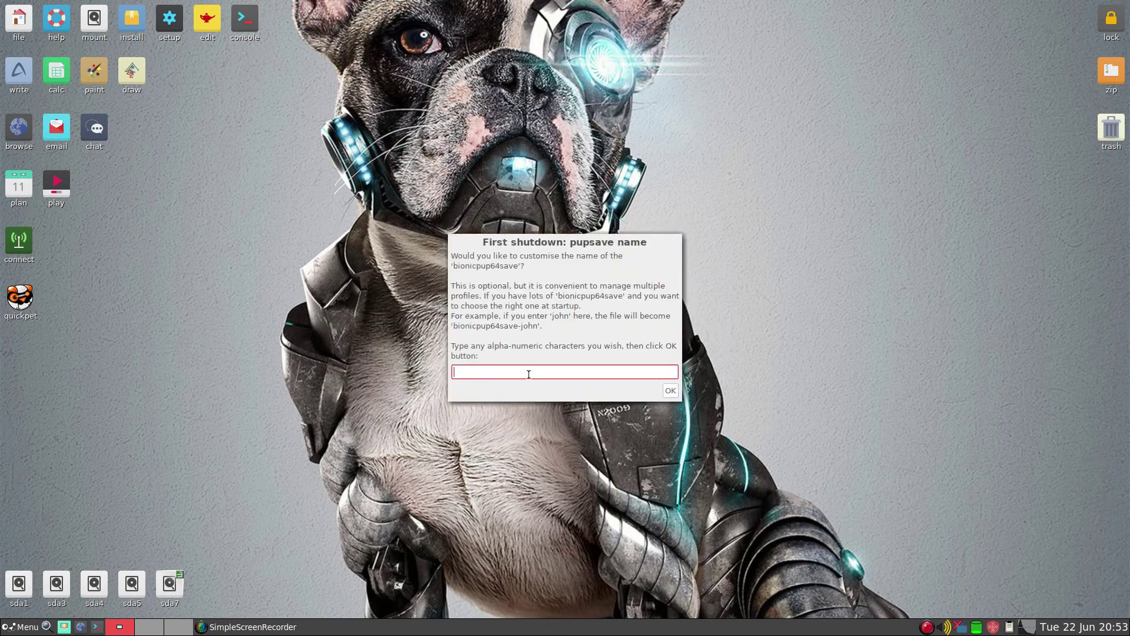
pyautogui.write('carson')
pyautogui.click(671, 391)
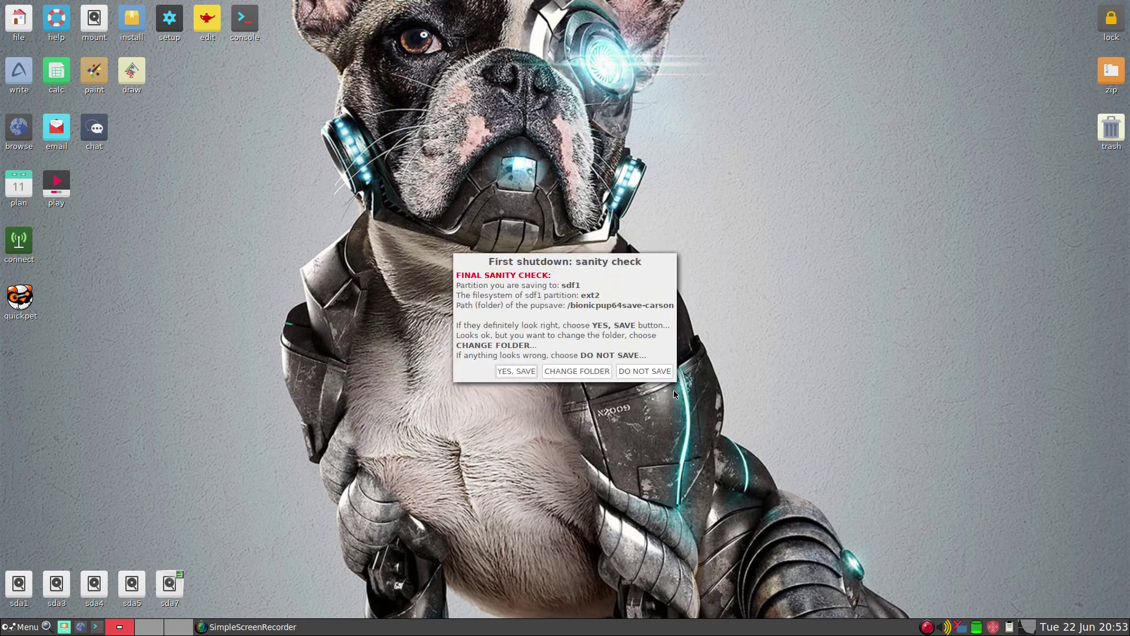